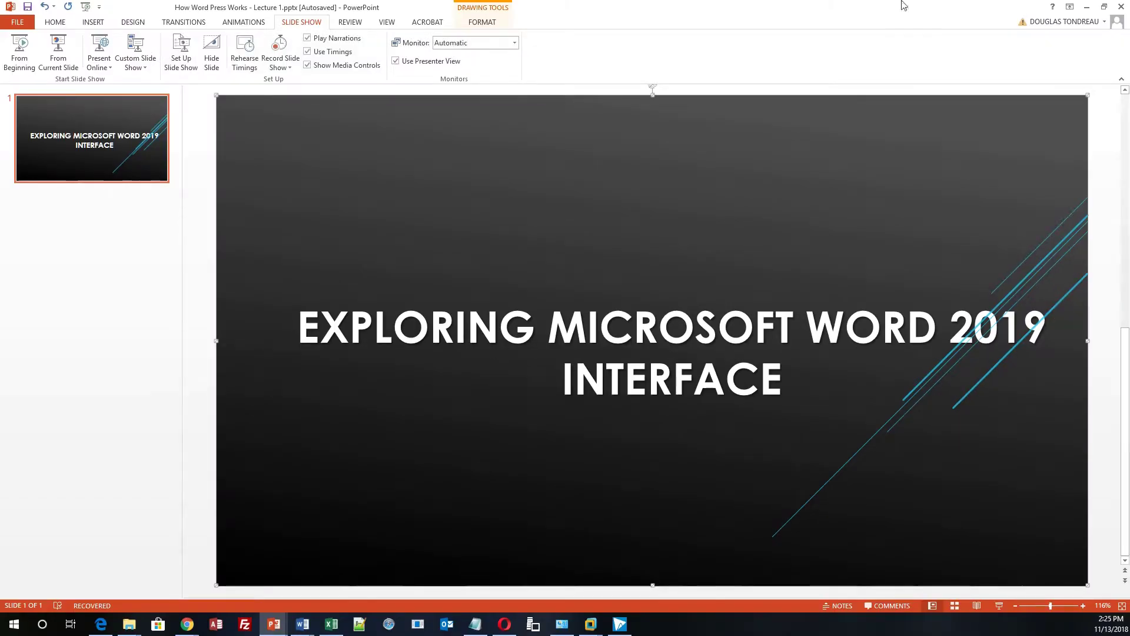
Minimize the Word 2019 PowerPoint presentation to reveal the blank Word document behind it.
click(1086, 7)
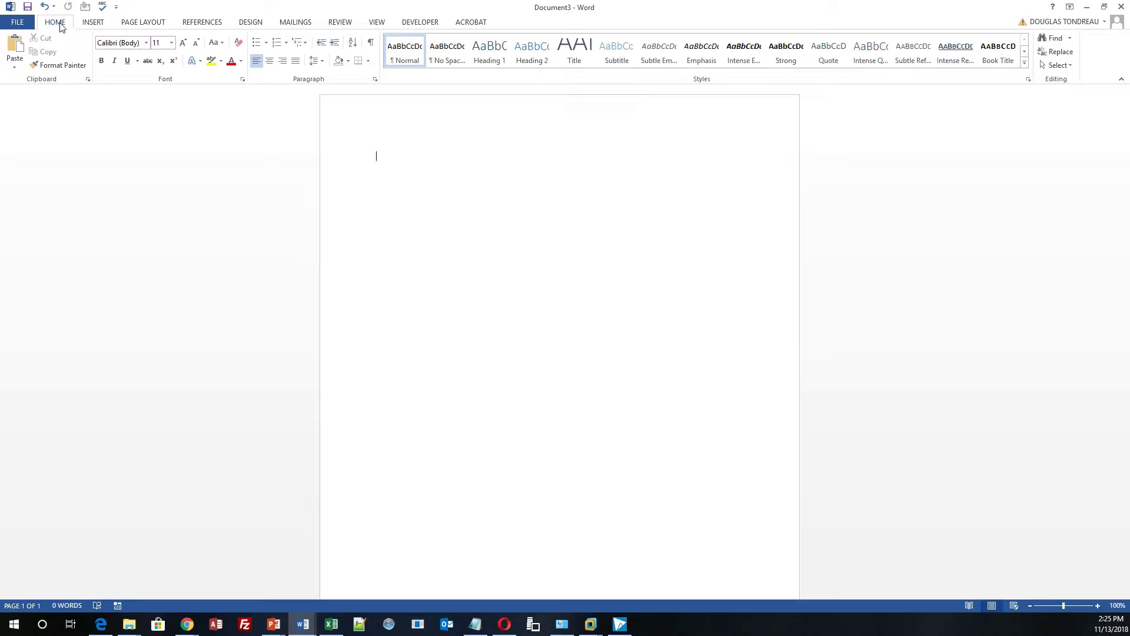
Browse the Insert, Page Layout, References and Design tabs and the Themes gallery, ending on Mailings.
click(94, 26)
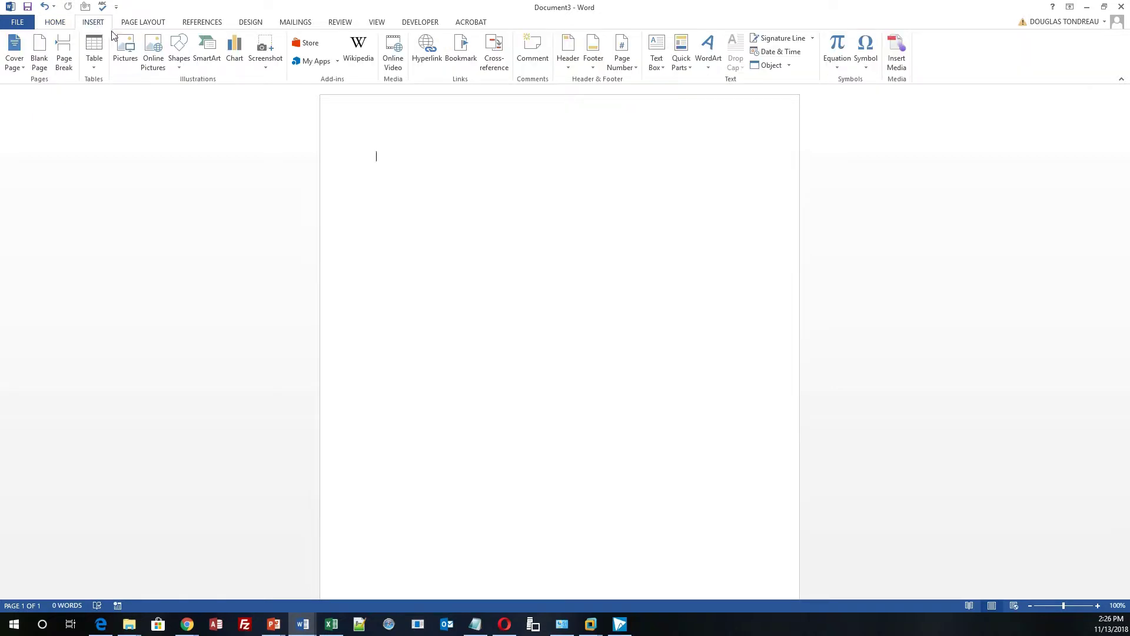
click(134, 25)
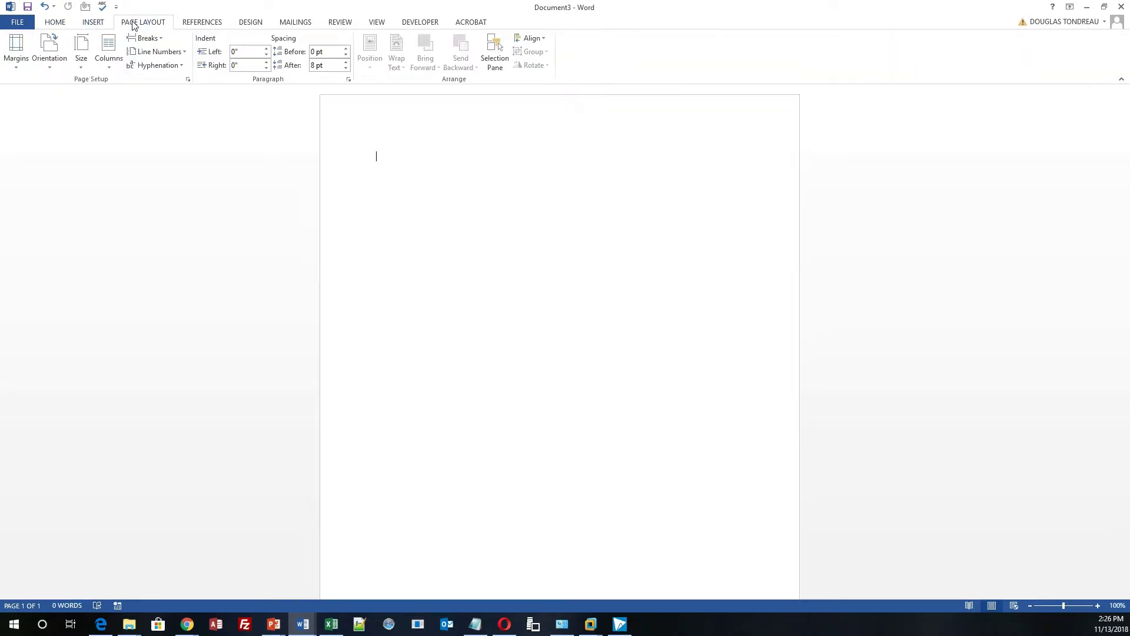
click(200, 26)
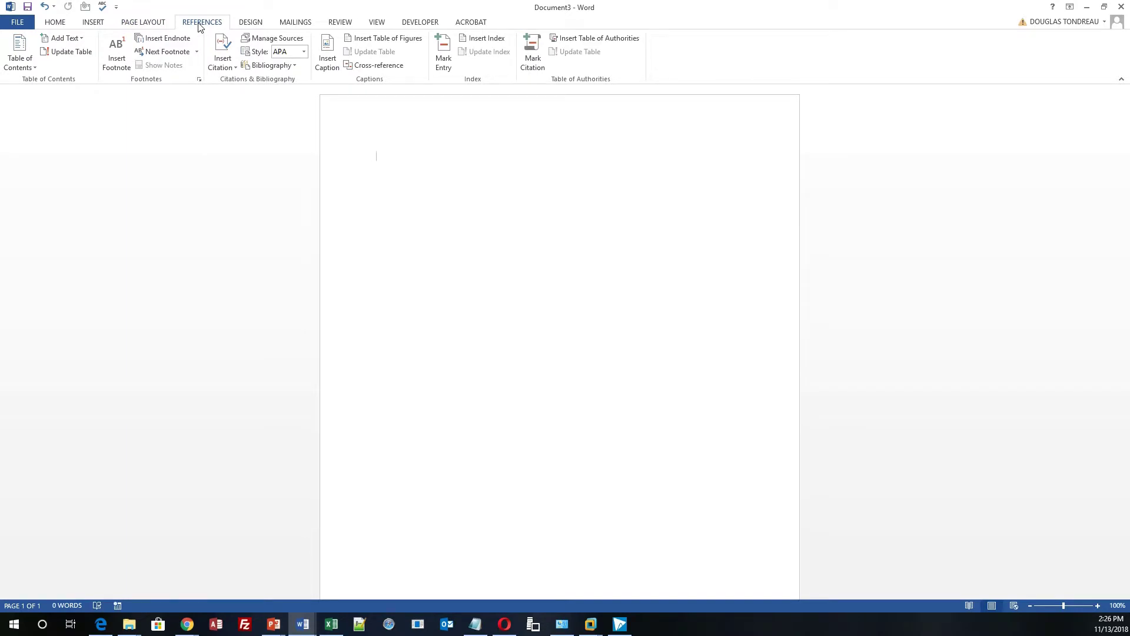
click(246, 27)
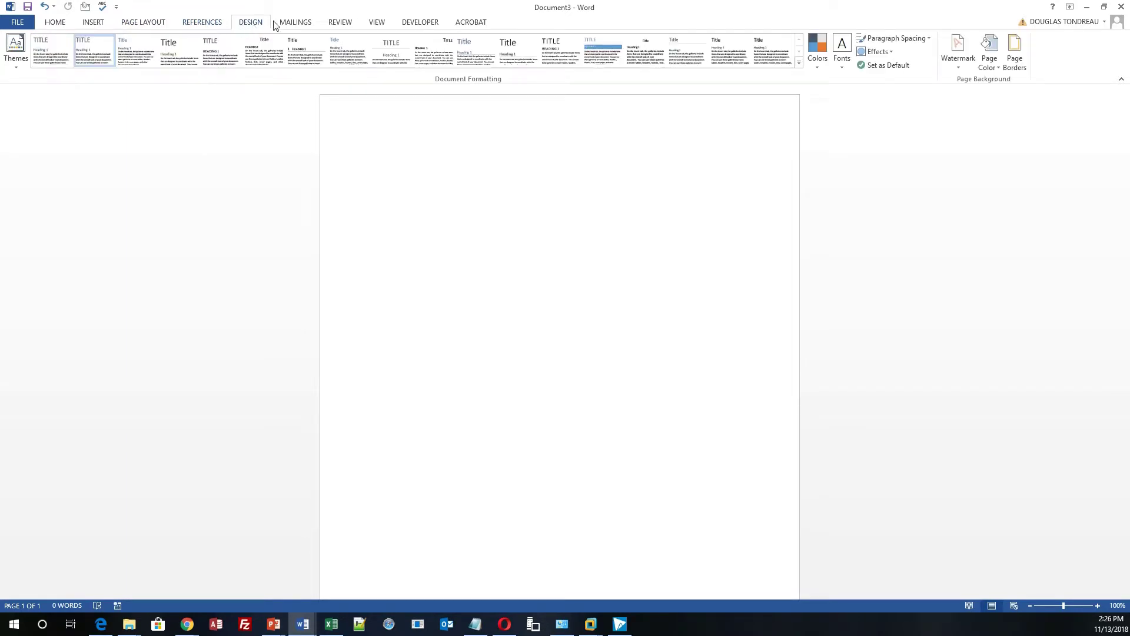
click(18, 62)
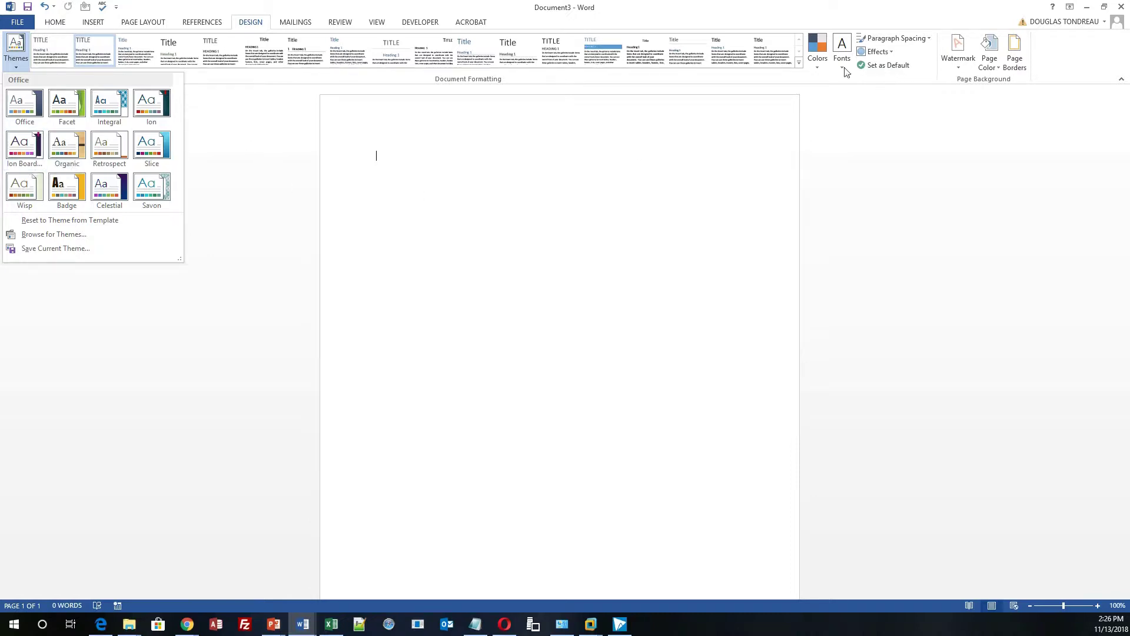
click(295, 27)
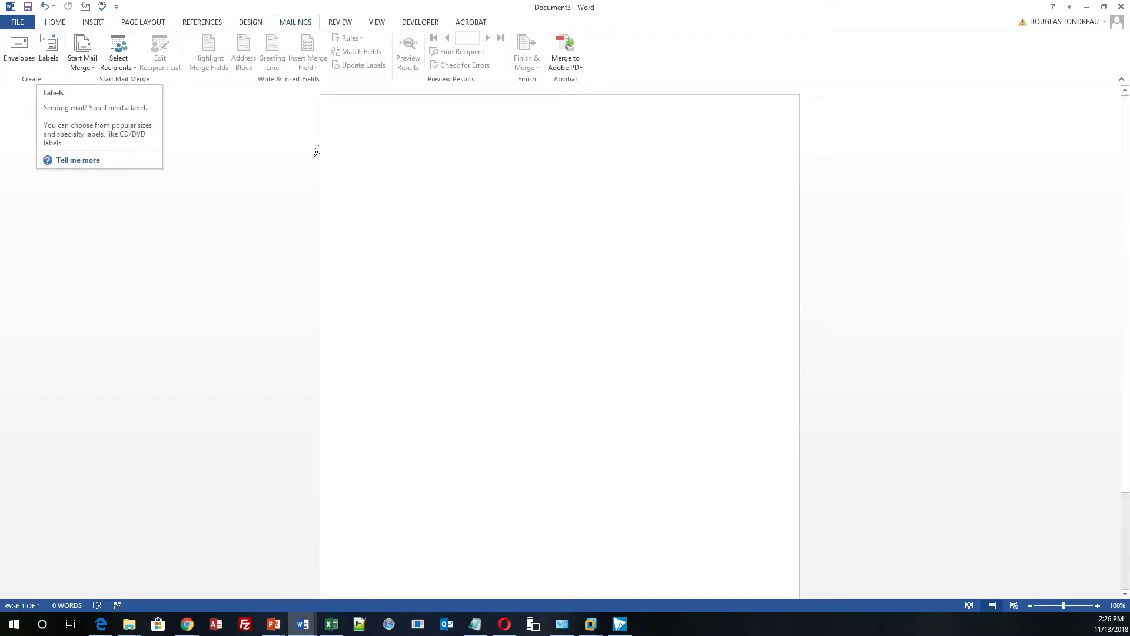
Step through the Review, View, Developer and Acrobat ribbon tabs in turn.
click(342, 24)
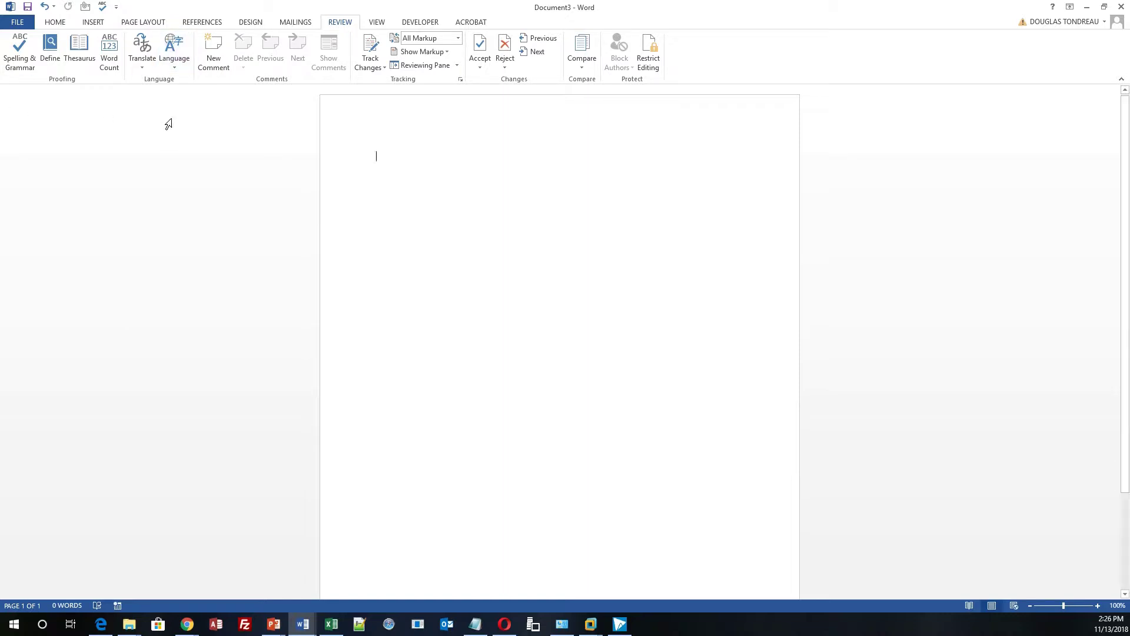
click(379, 24)
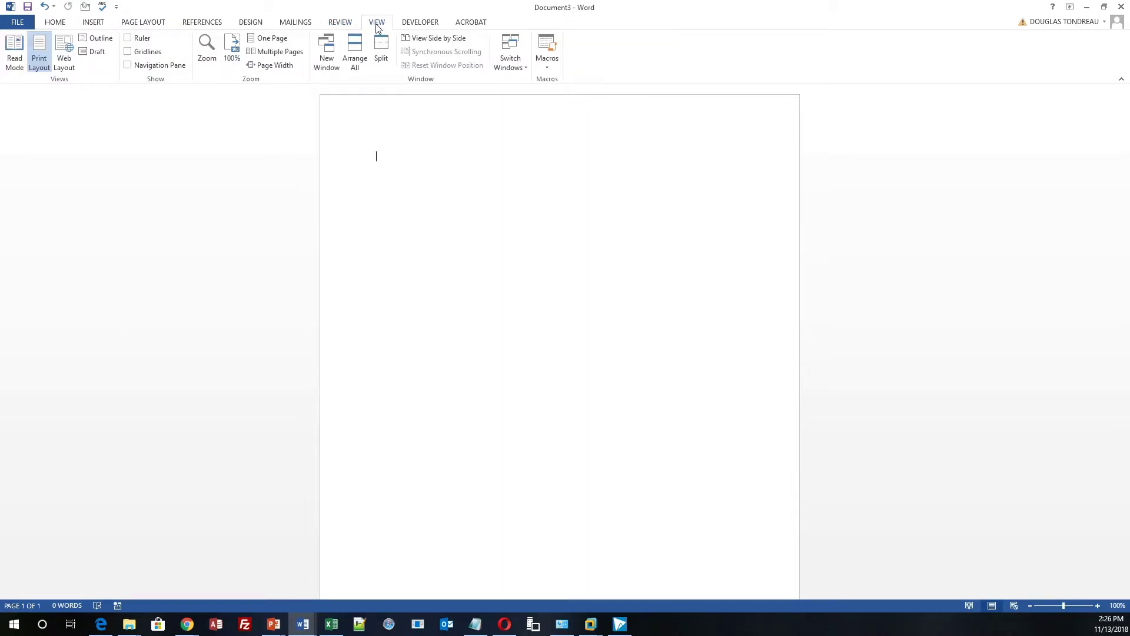
click(421, 24)
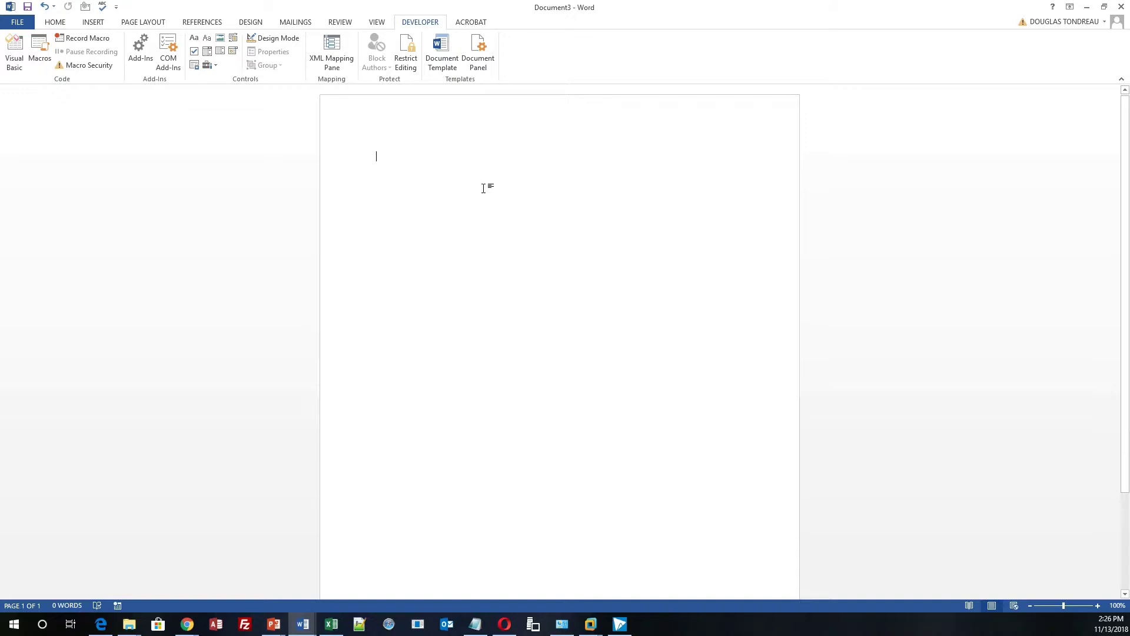
click(473, 21)
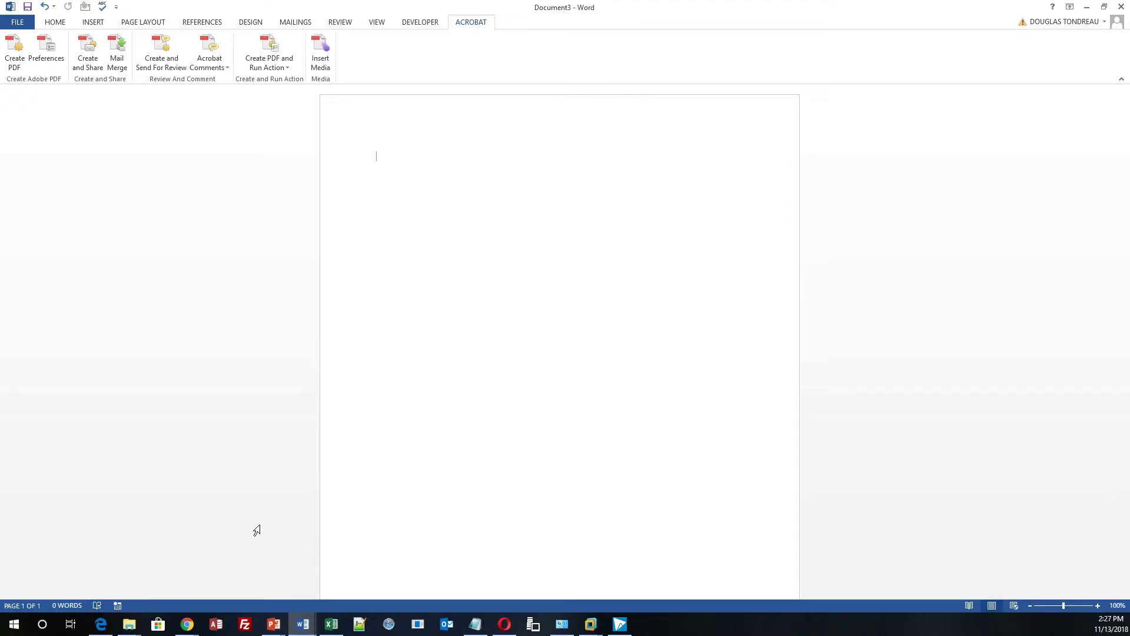
Type 'Once upon a time', run a spelling and grammar check finding no errors, and return to Home.
text(Once upon a time)
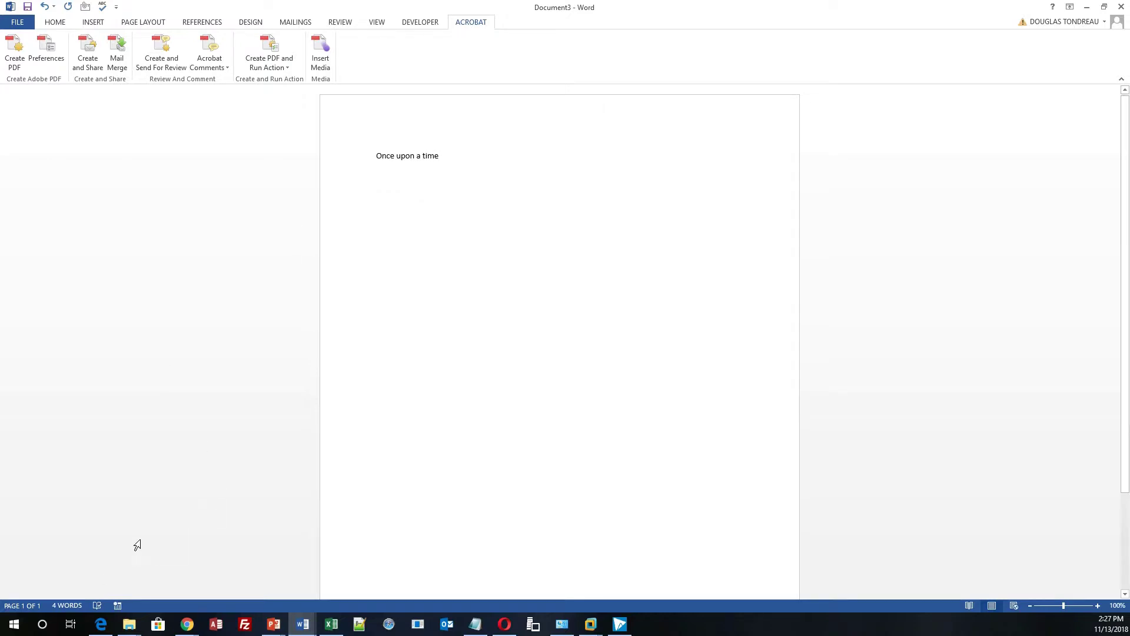
click(101, 607)
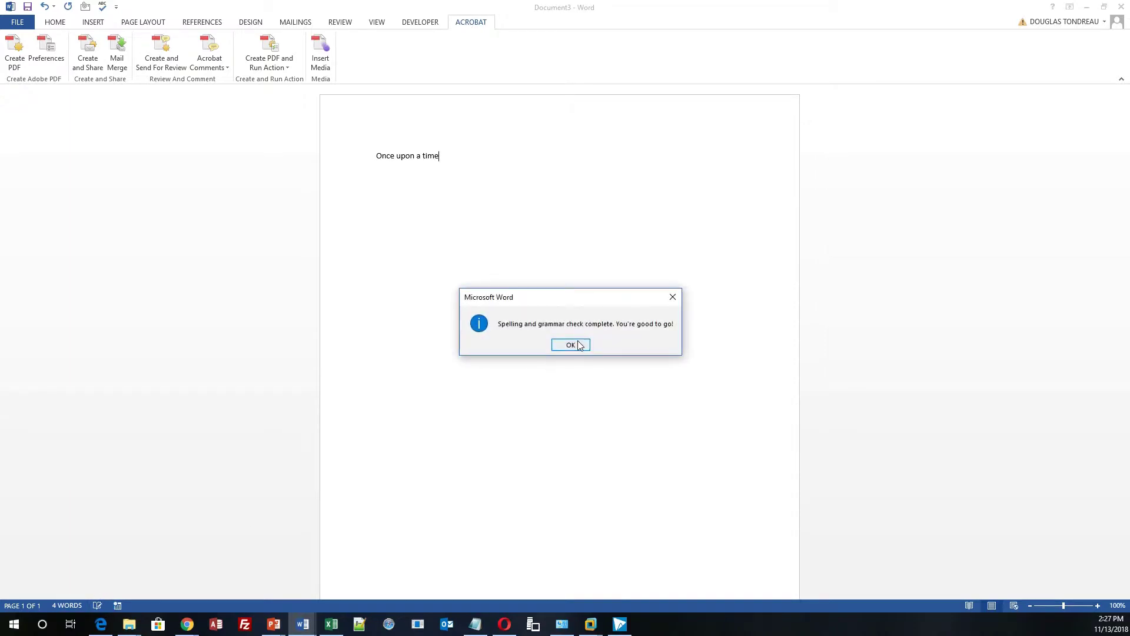
click(570, 345)
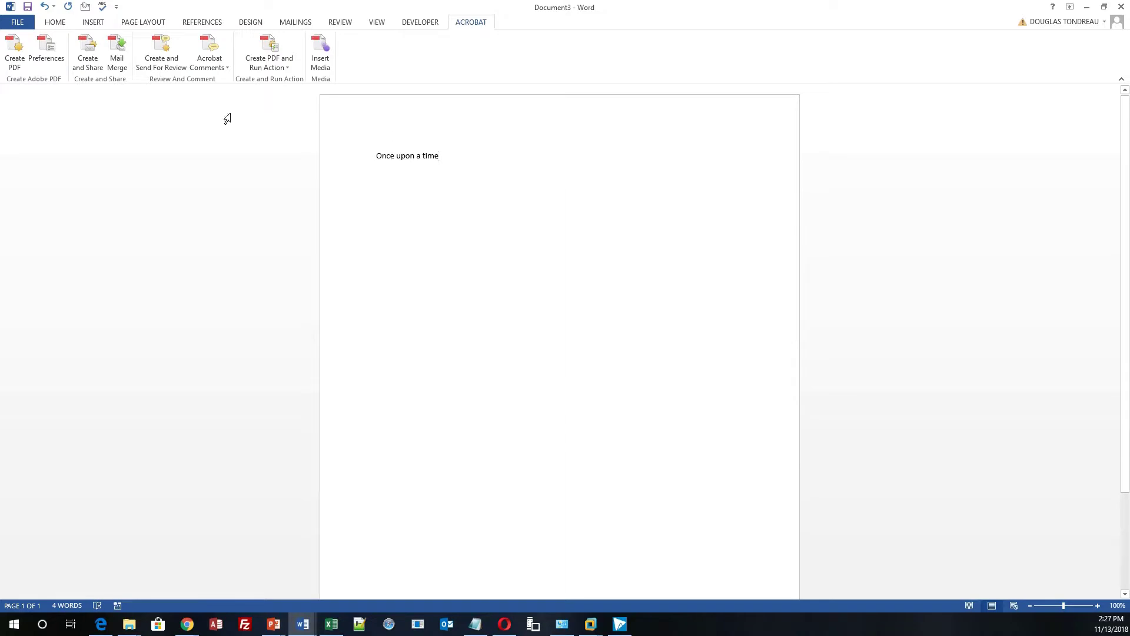
click(55, 21)
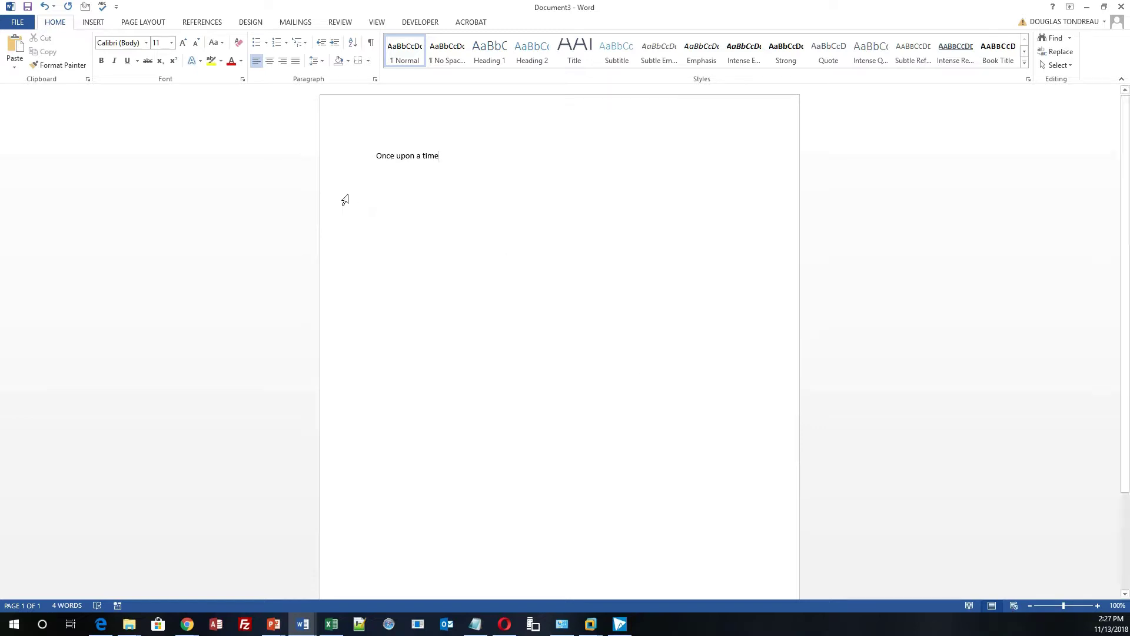
Preview the Margins, Orientation, Size and Columns menus on Page Layout, then visit View and Home.
click(135, 26)
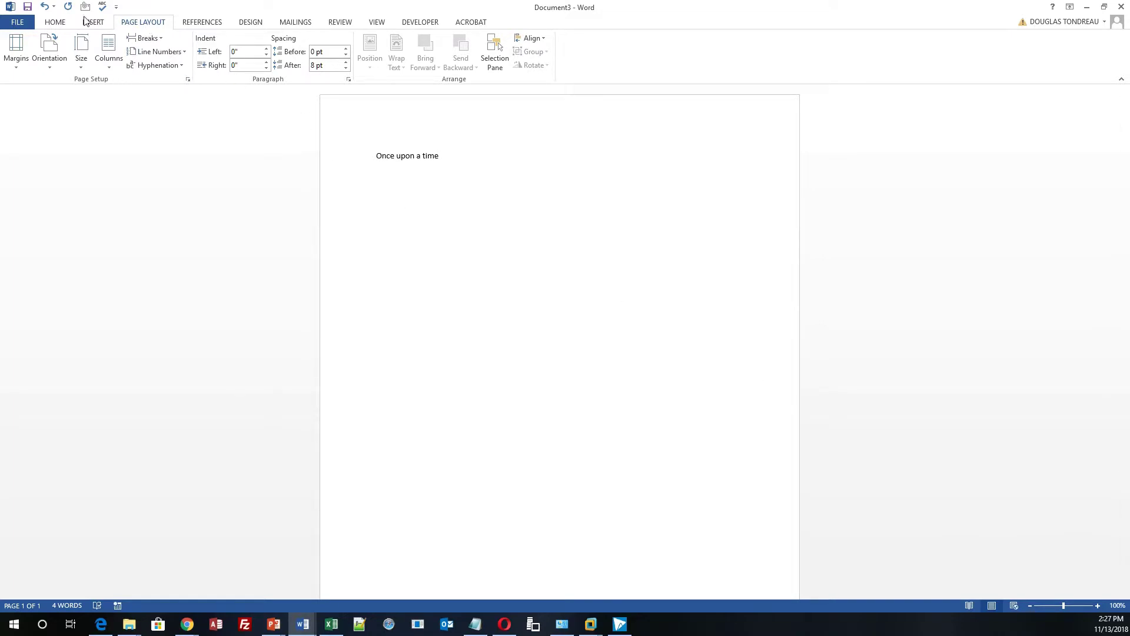
click(10, 69)
click(45, 63)
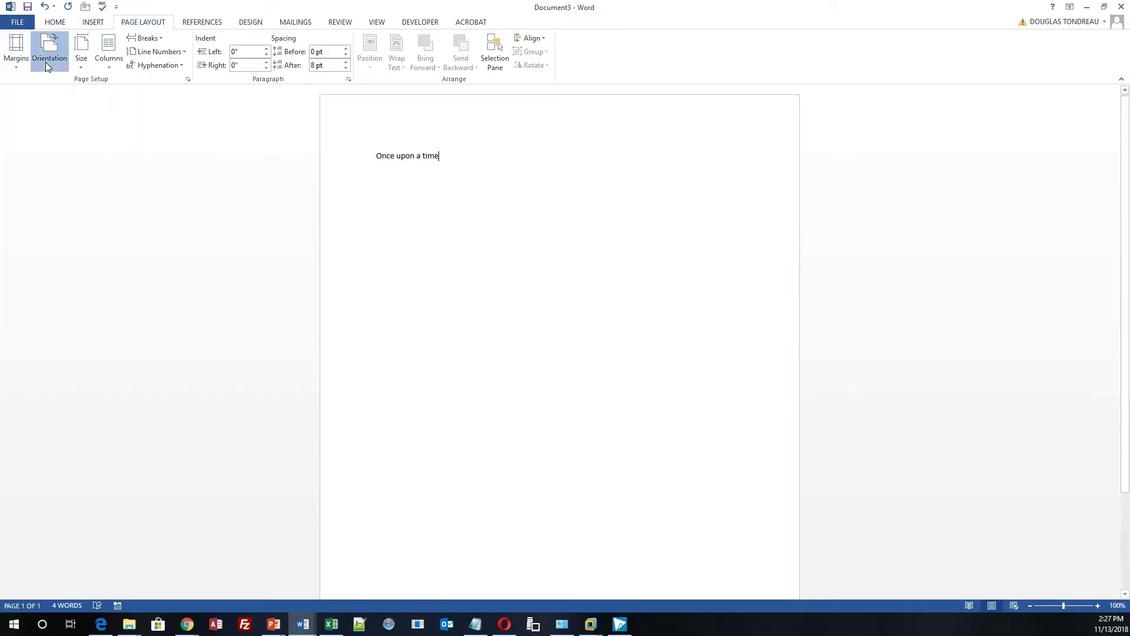
click(78, 66)
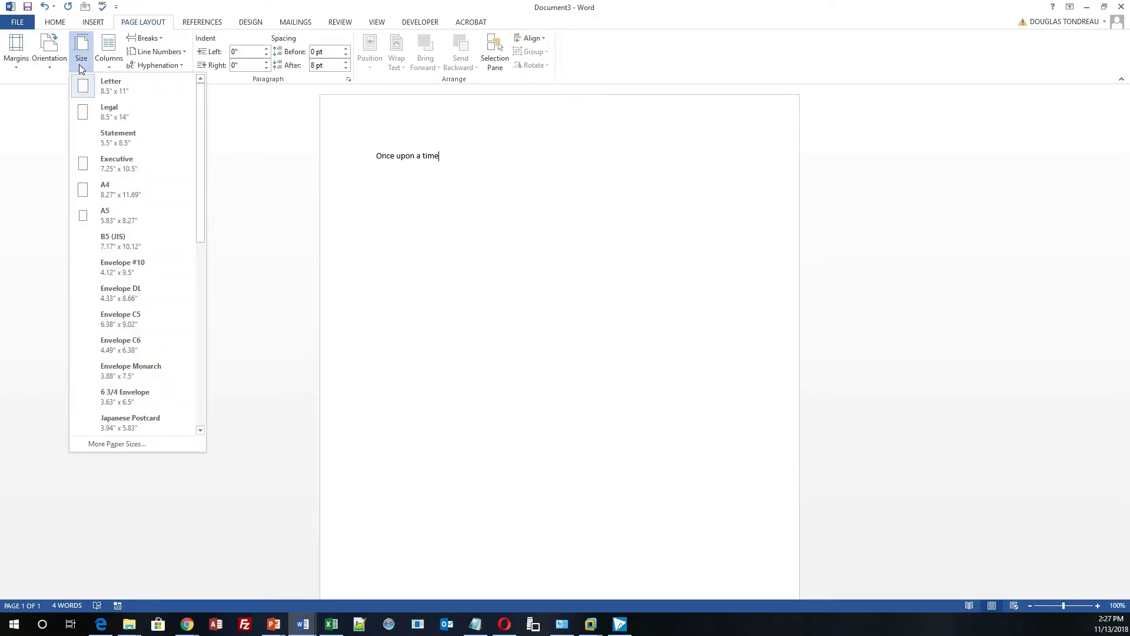
click(103, 63)
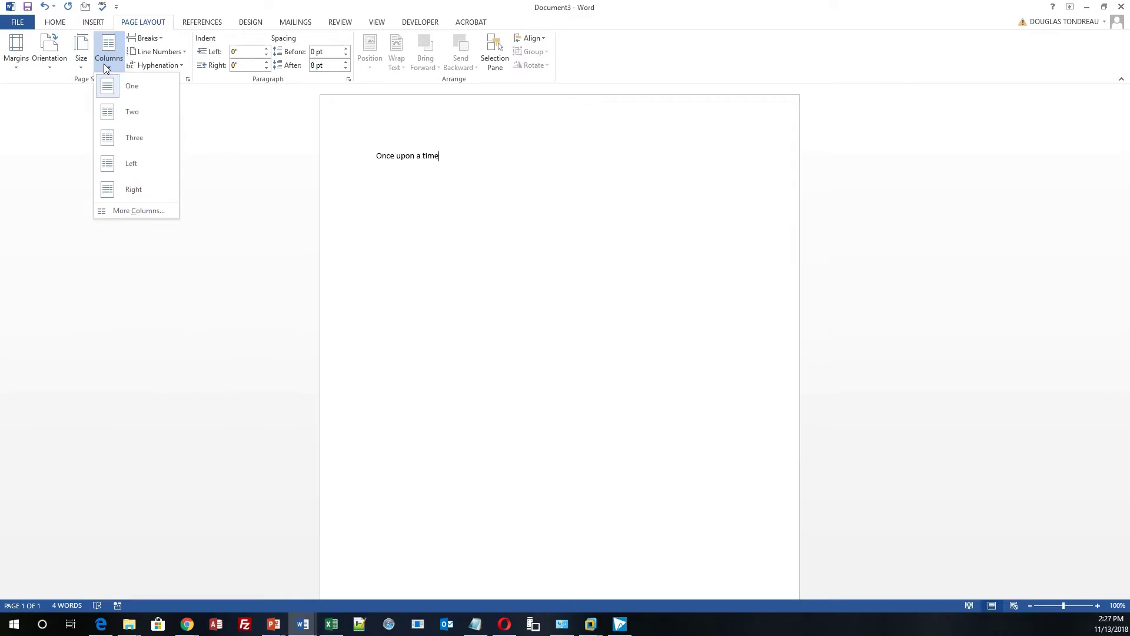
click(377, 22)
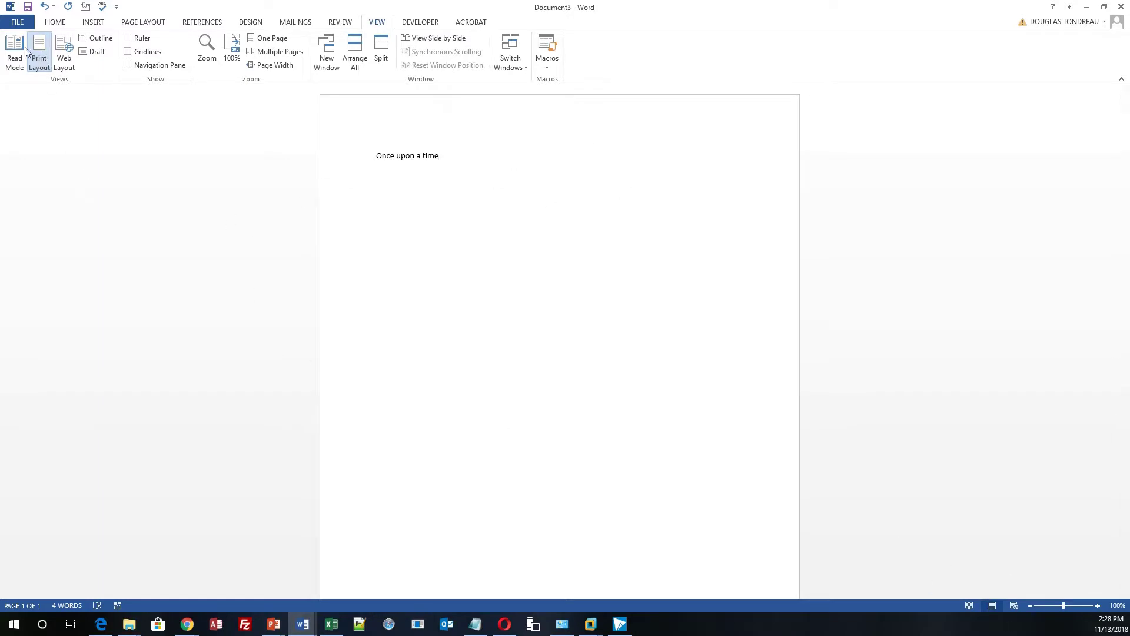
click(51, 23)
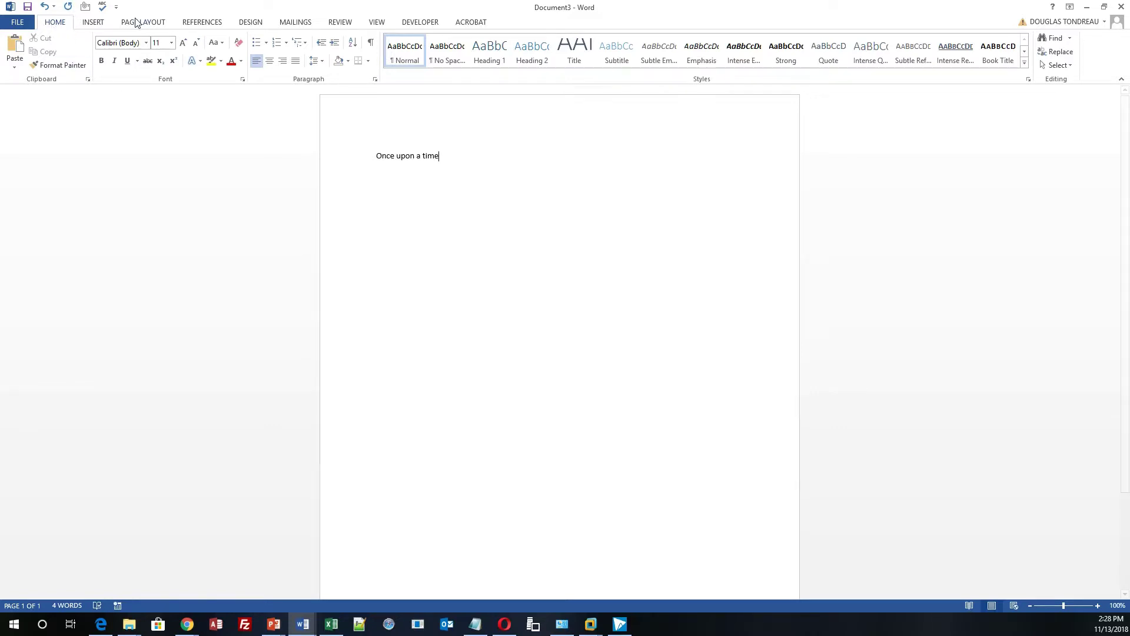
Open the Customize Quick Access Toolbar checklist and dismiss it without selecting anything.
click(116, 7)
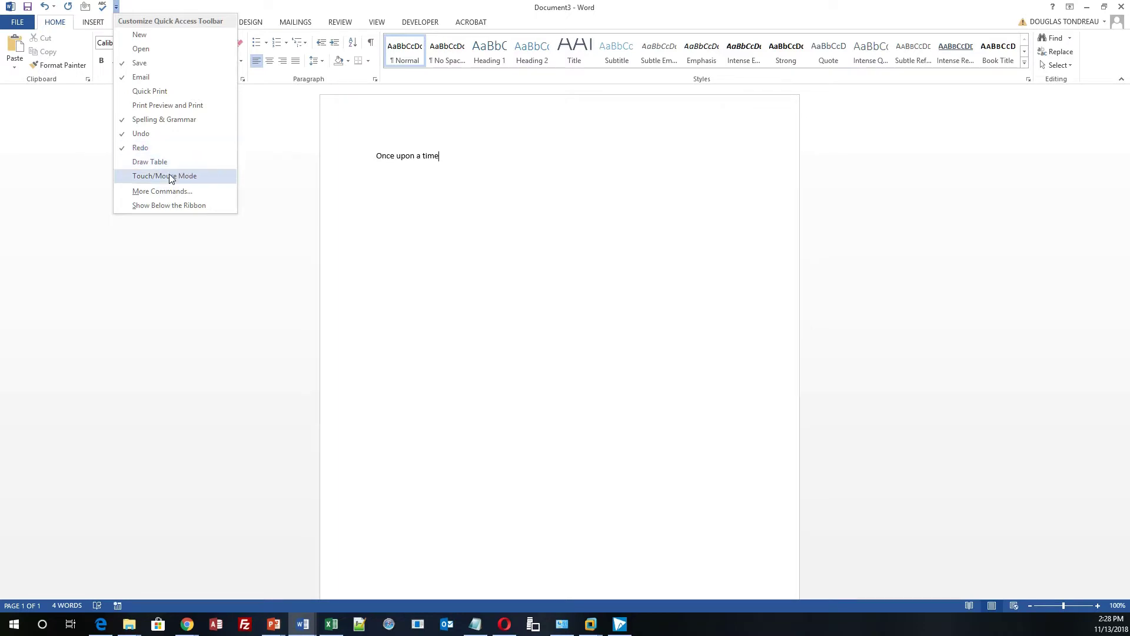
click(834, 158)
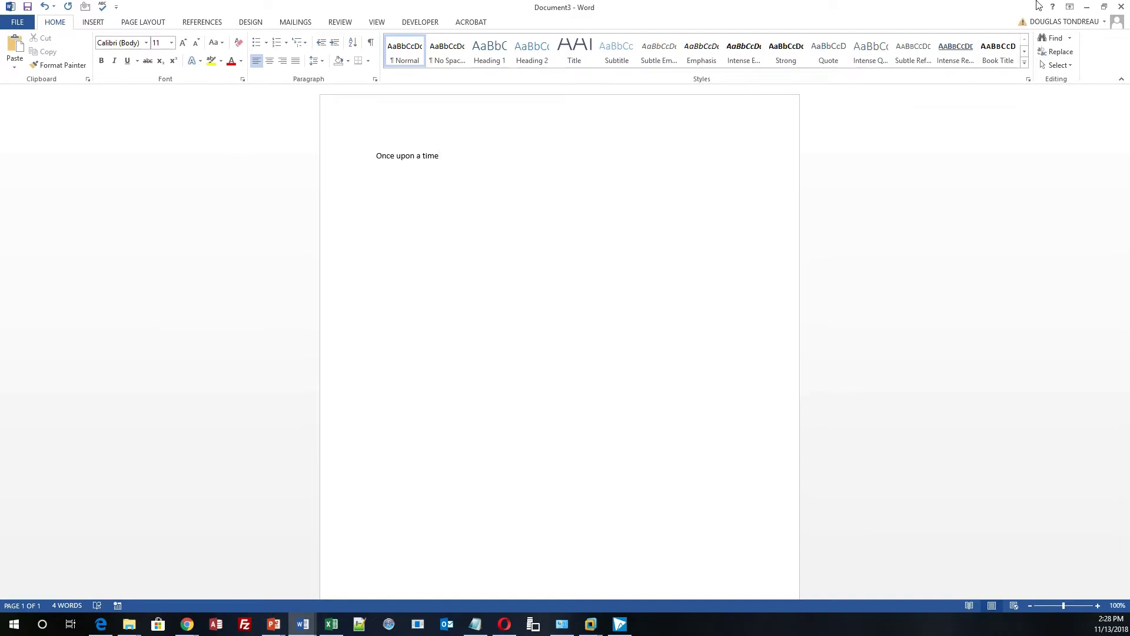
Set the ribbon to Auto-hide, then restore it with Show Tabs and Commands.
click(1070, 7)
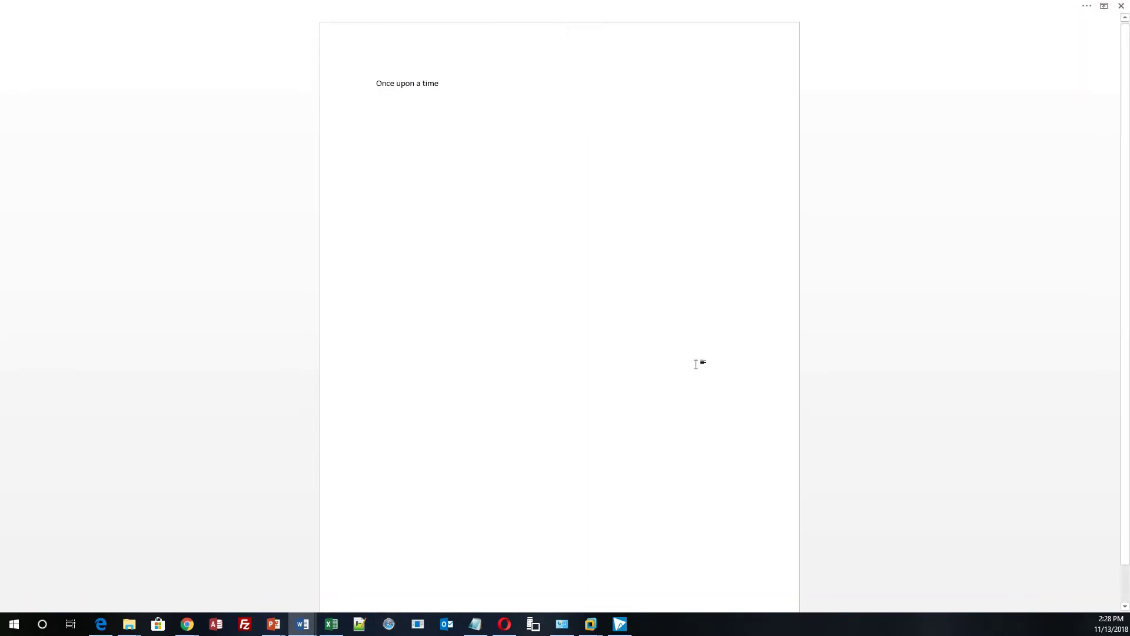
click(1103, 7)
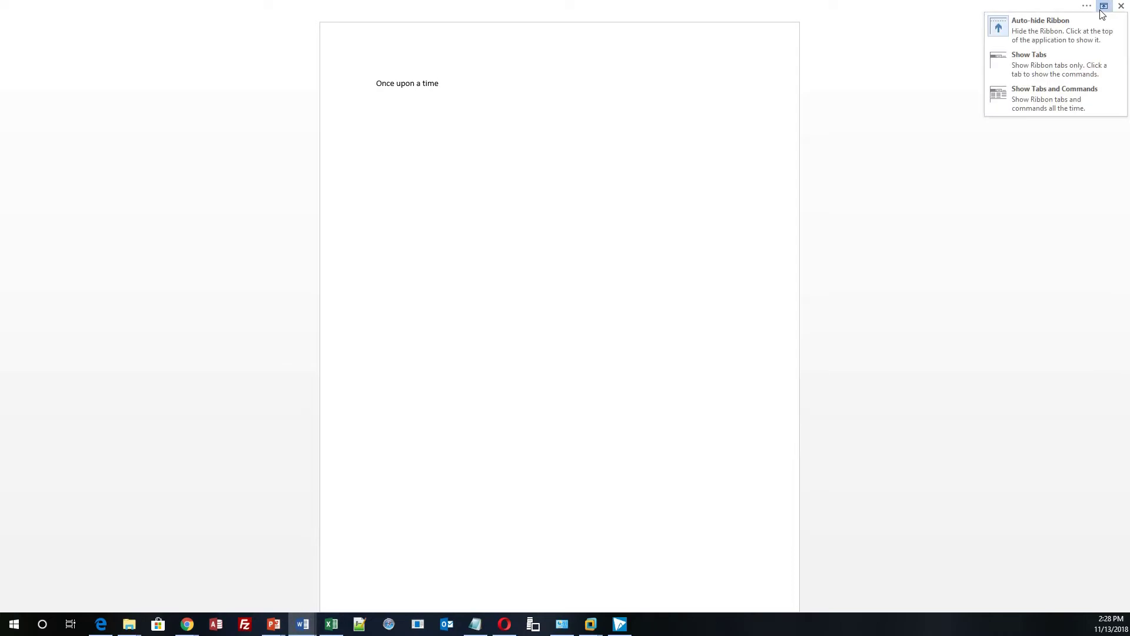
click(1078, 23)
click(1072, 92)
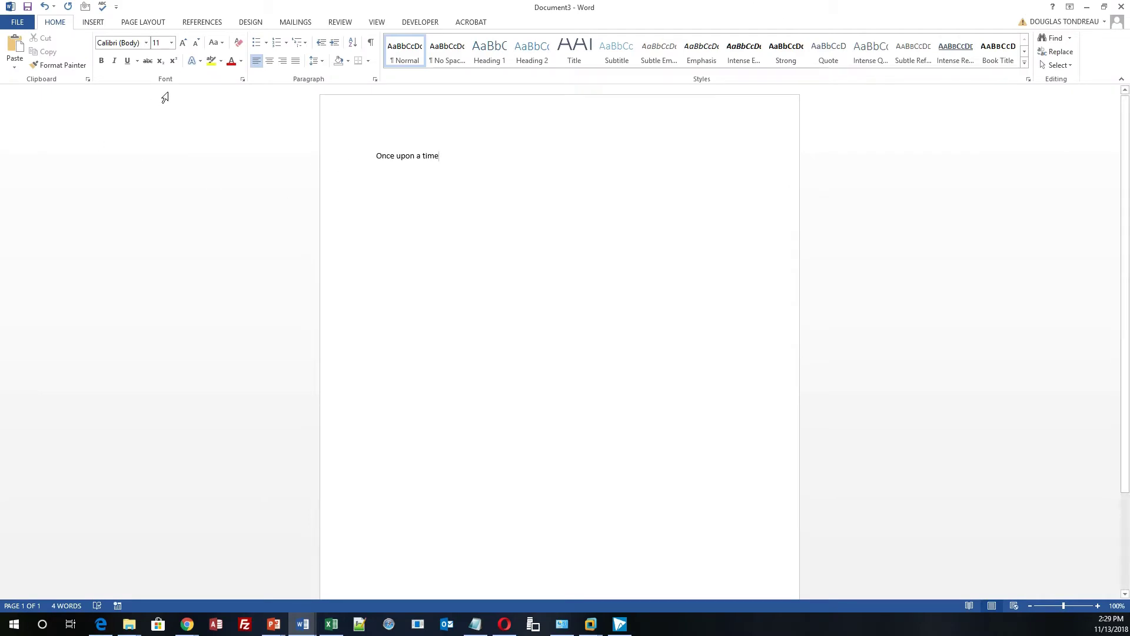
View the Info, New and Open pages in Backstage, declining an Adobe PDF save prompt.
click(16, 21)
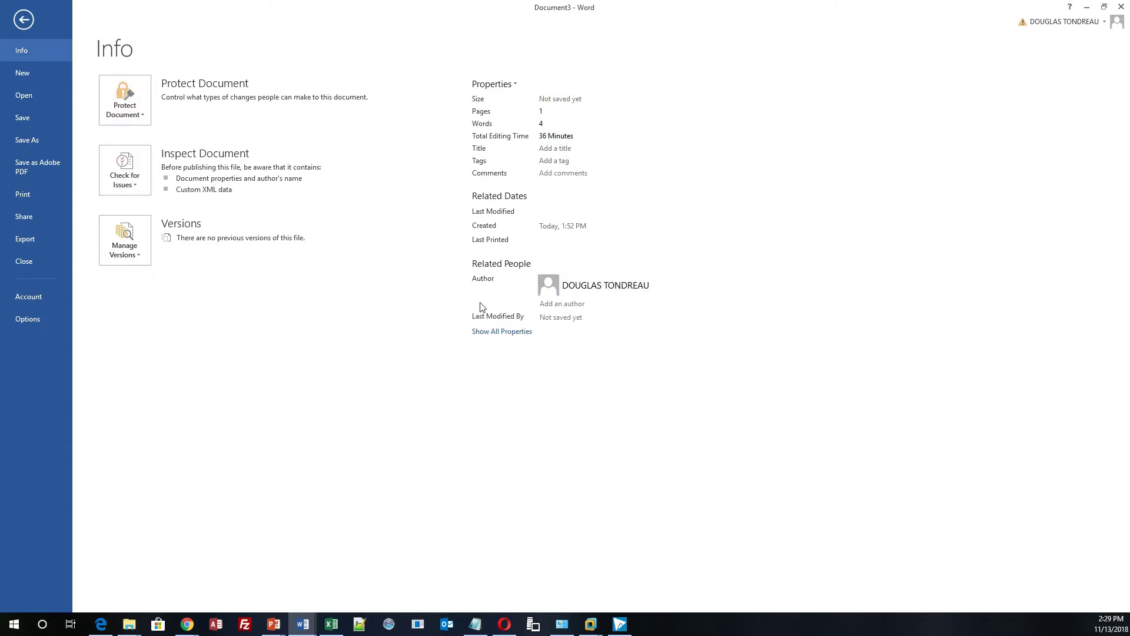
mouse_move(604, 290)
click(34, 70)
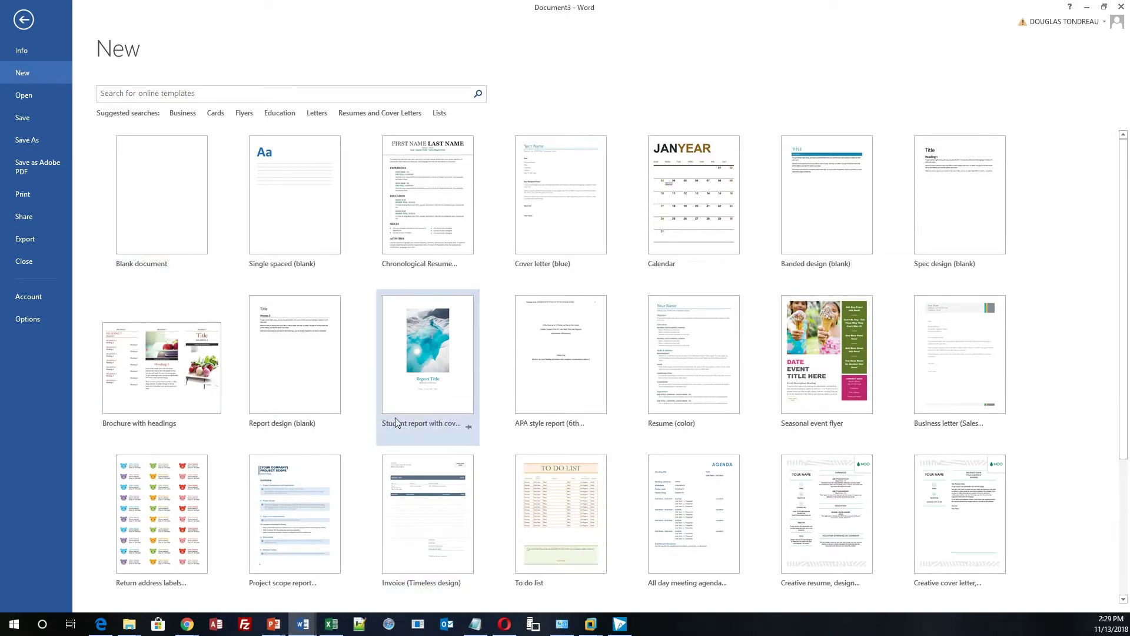
click(11, 95)
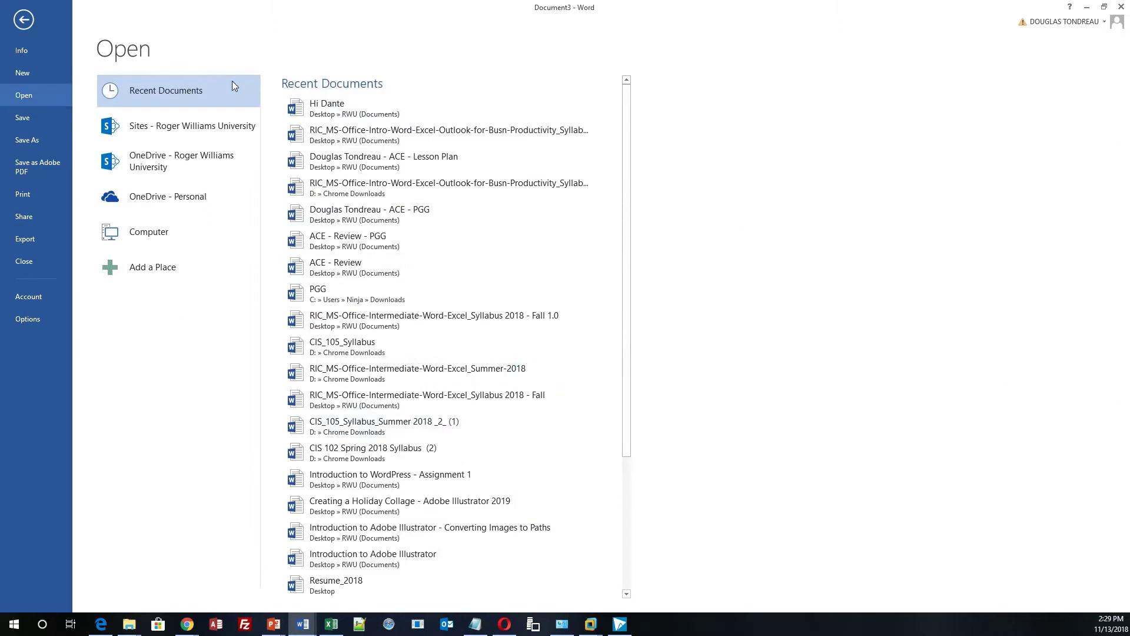
click(37, 170)
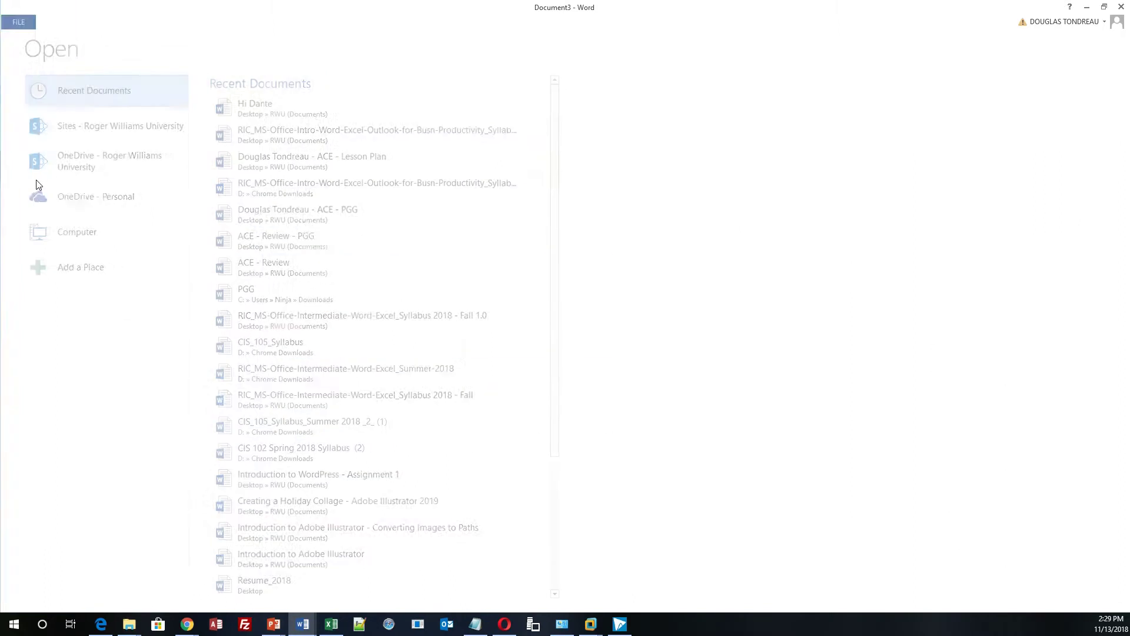
click(641, 352)
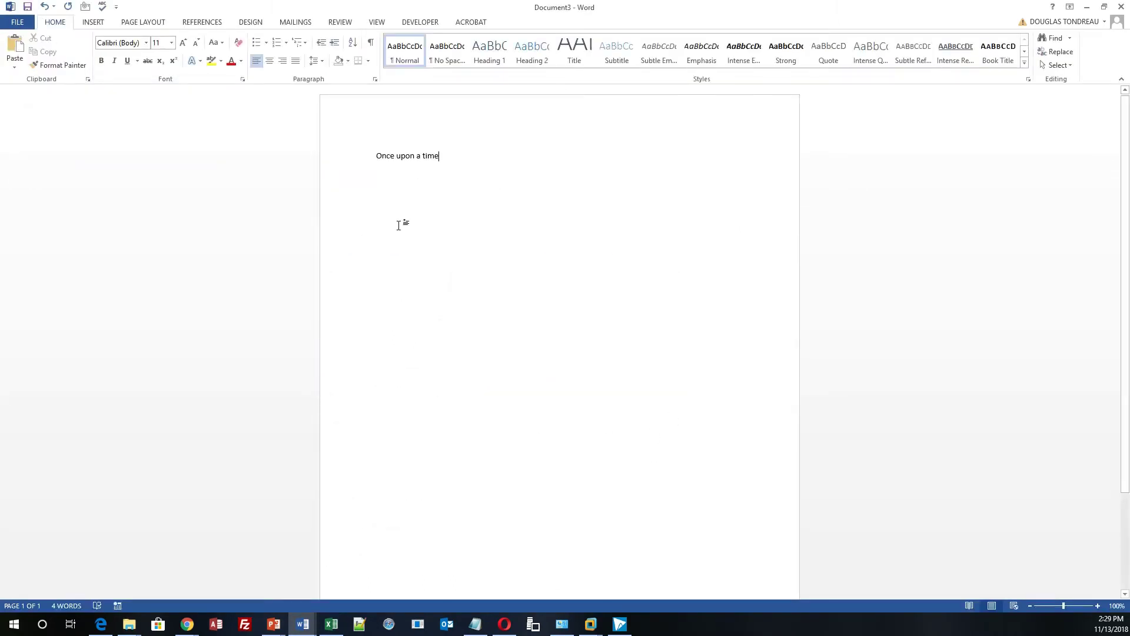
Return to Backstage and view the Save As, Share, Export and Account pages.
click(18, 22)
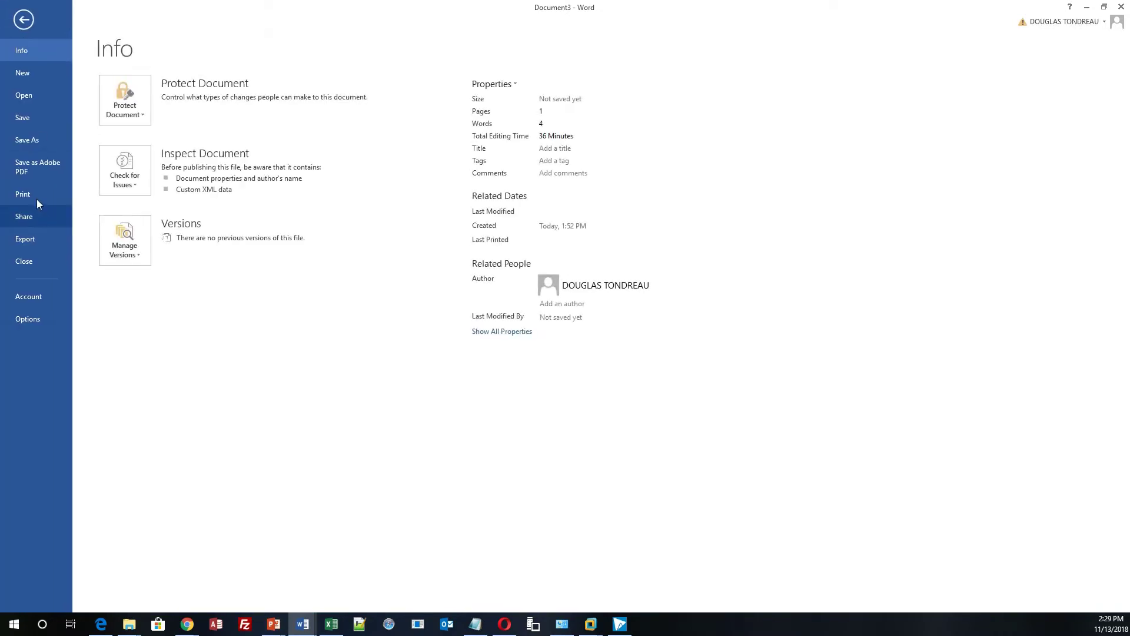
click(47, 140)
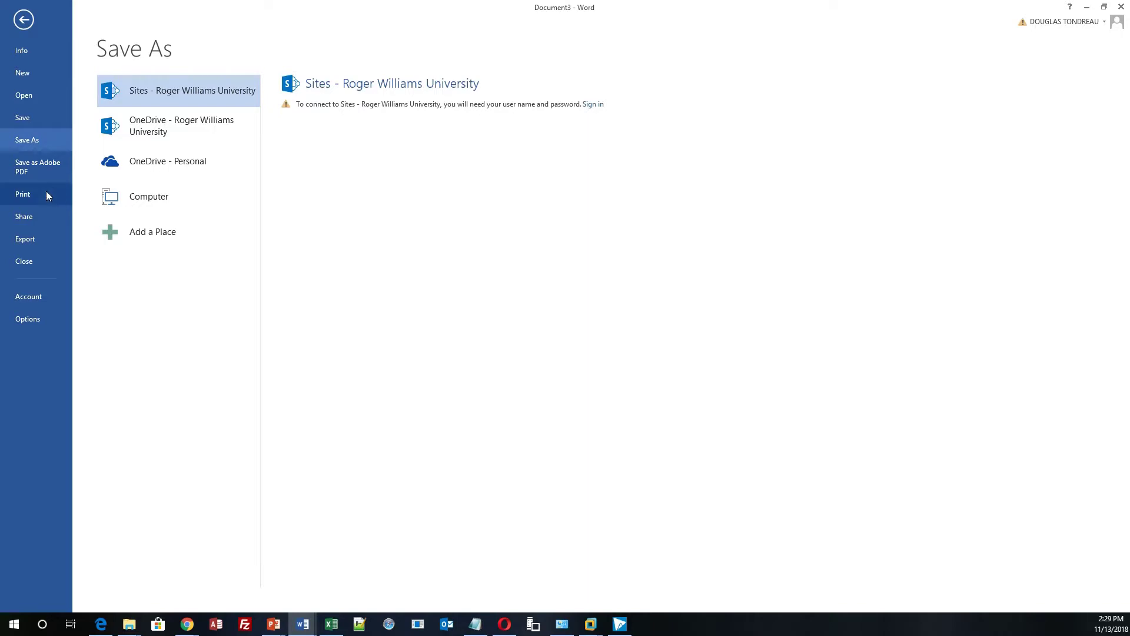
click(37, 216)
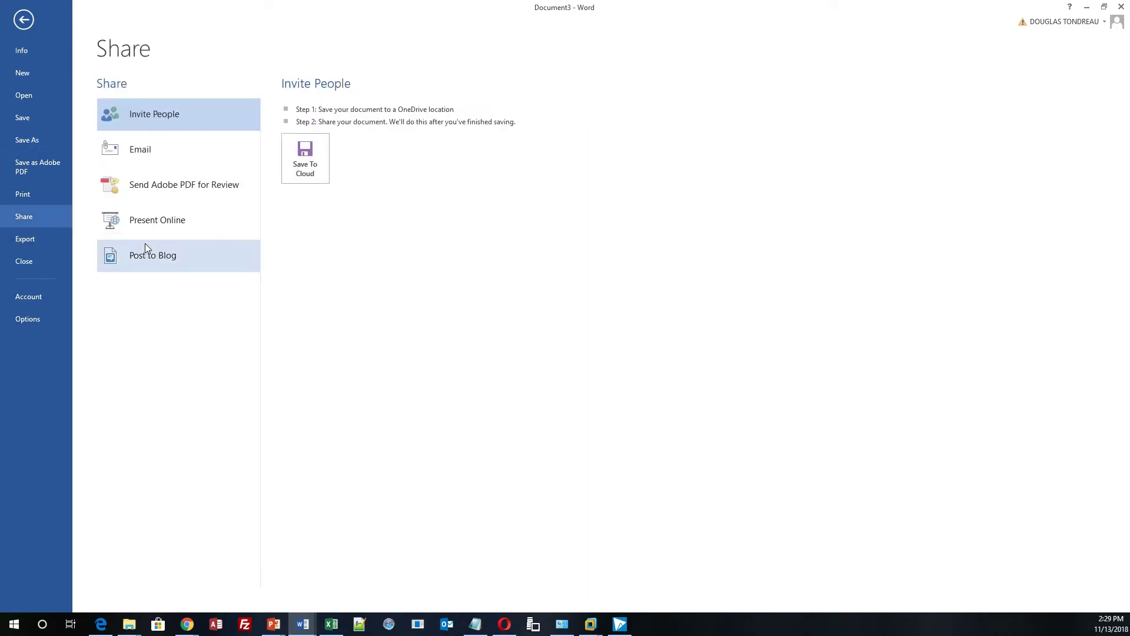
click(20, 241)
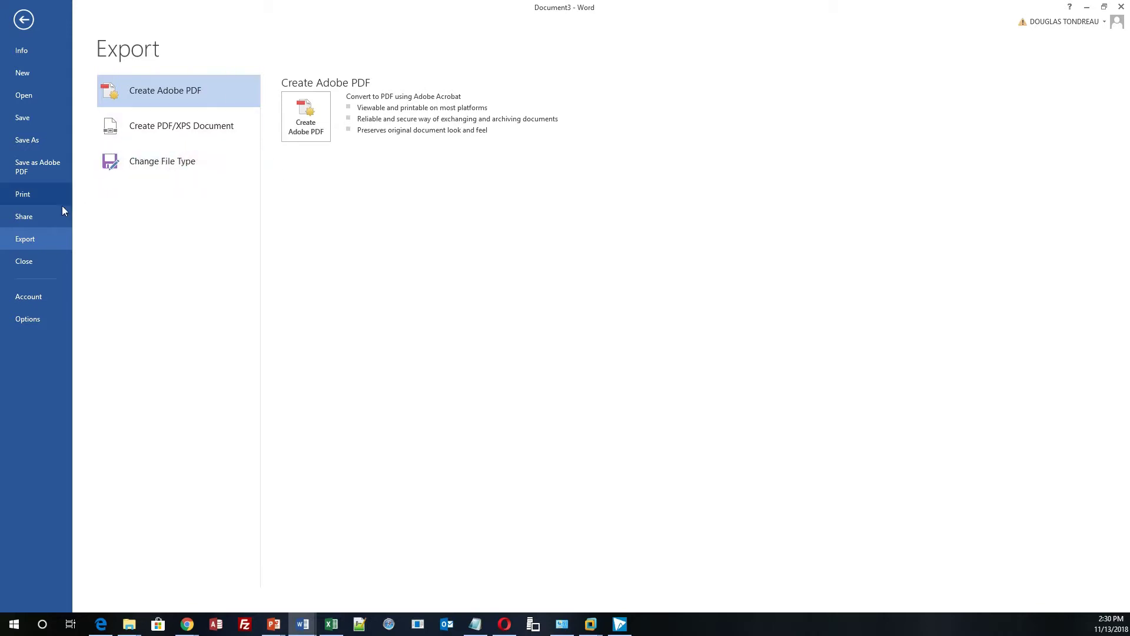
click(30, 299)
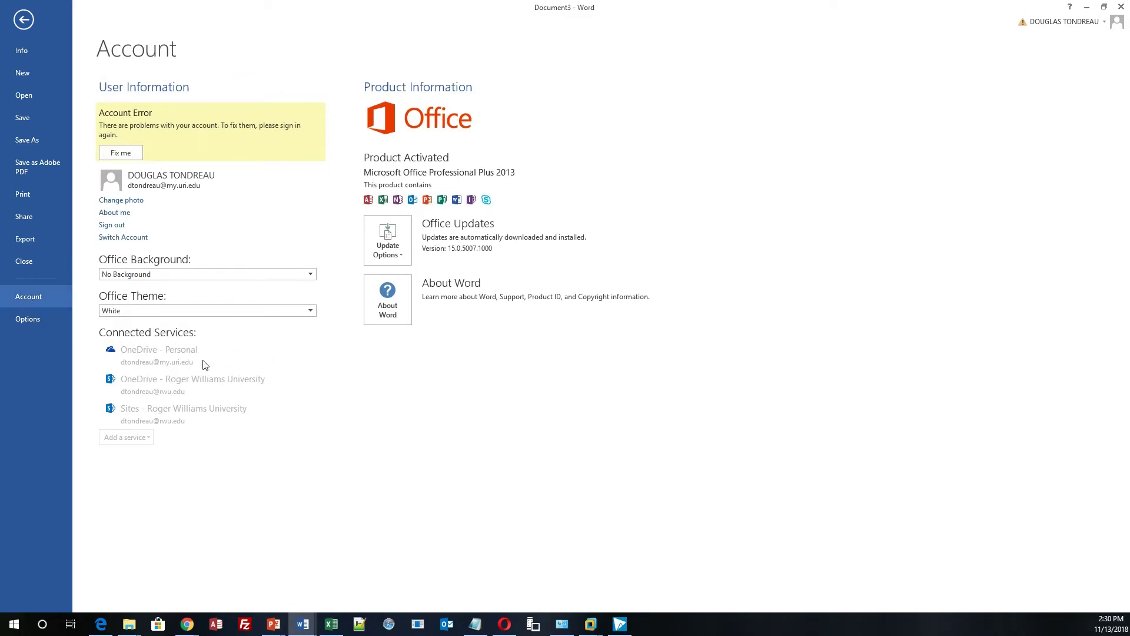
In Word Options General, choose the Light Gray Office Theme and Clouds Office Background, then OK.
click(35, 321)
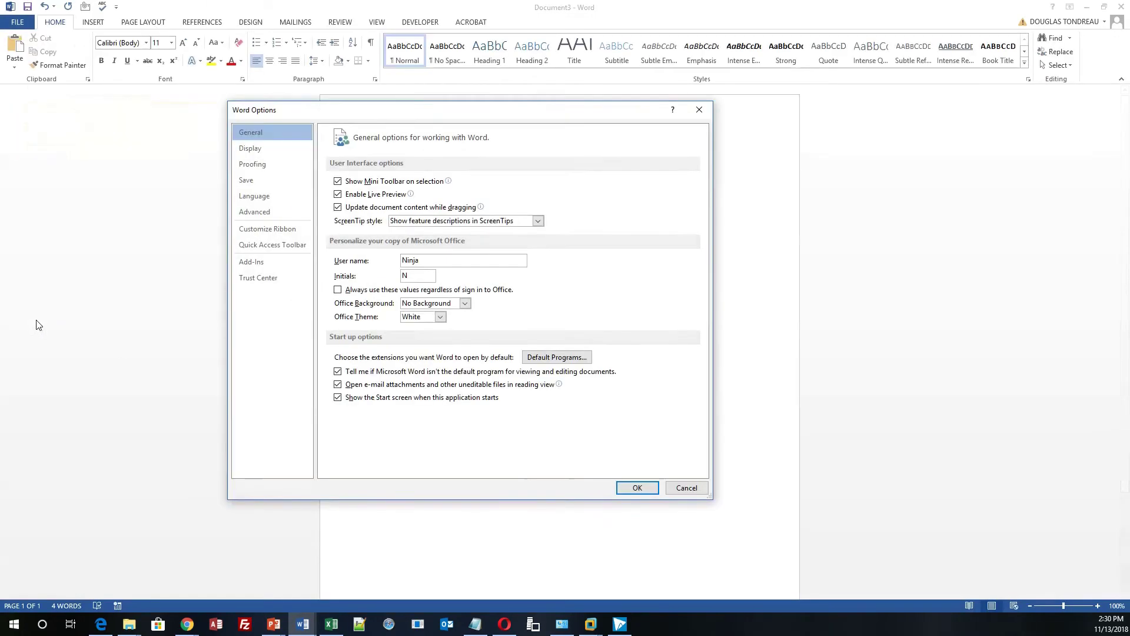
mouse_move(449, 116)
mouse_down()
mouse_move(544, 109)
mouse_move(242, 189)
mouse_move(454, 138)
mouse_up()
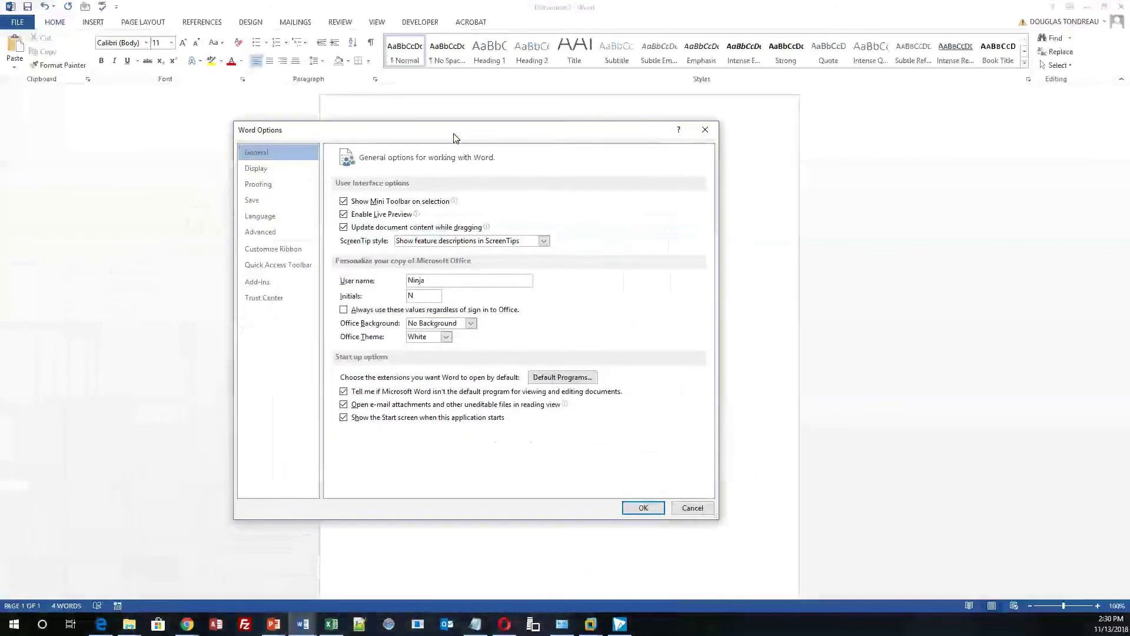
click(446, 337)
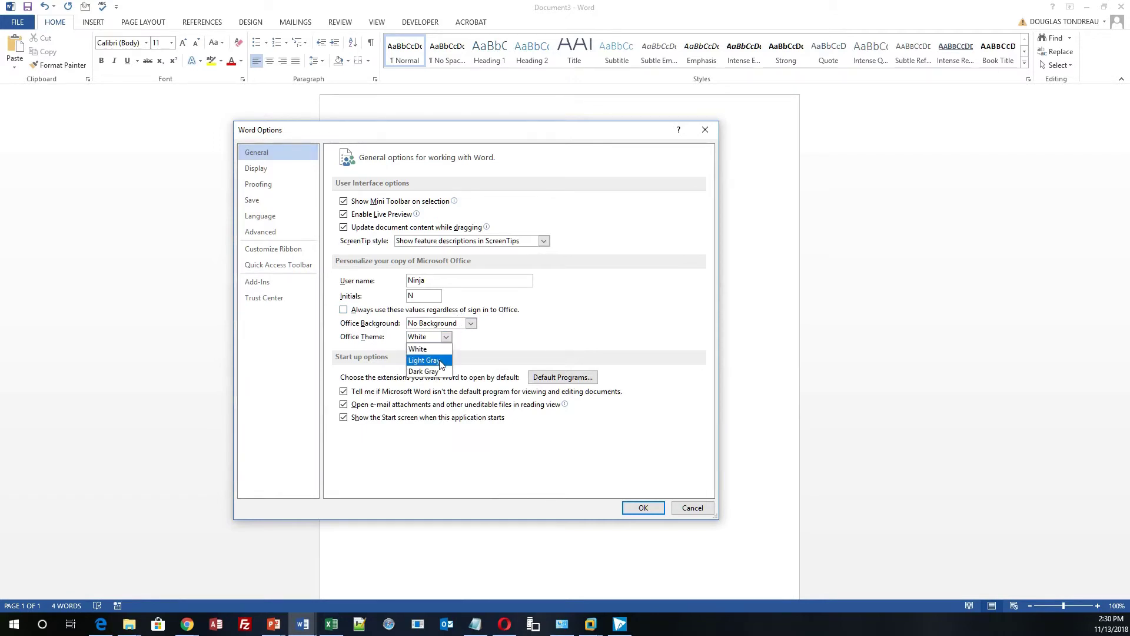
click(442, 360)
click(451, 327)
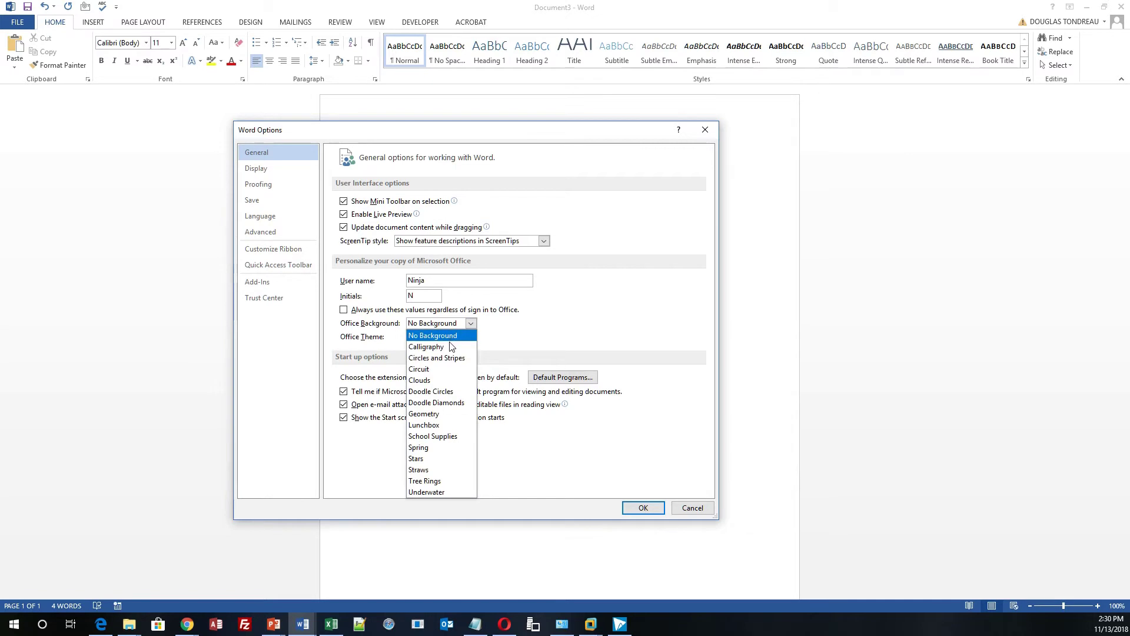
click(451, 382)
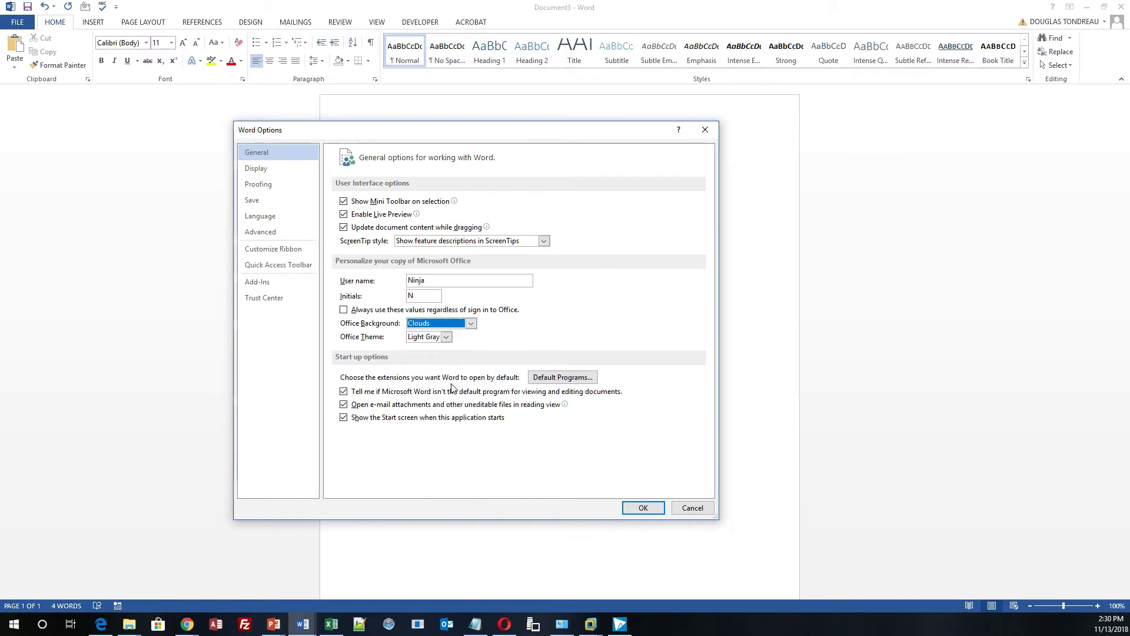
click(644, 507)
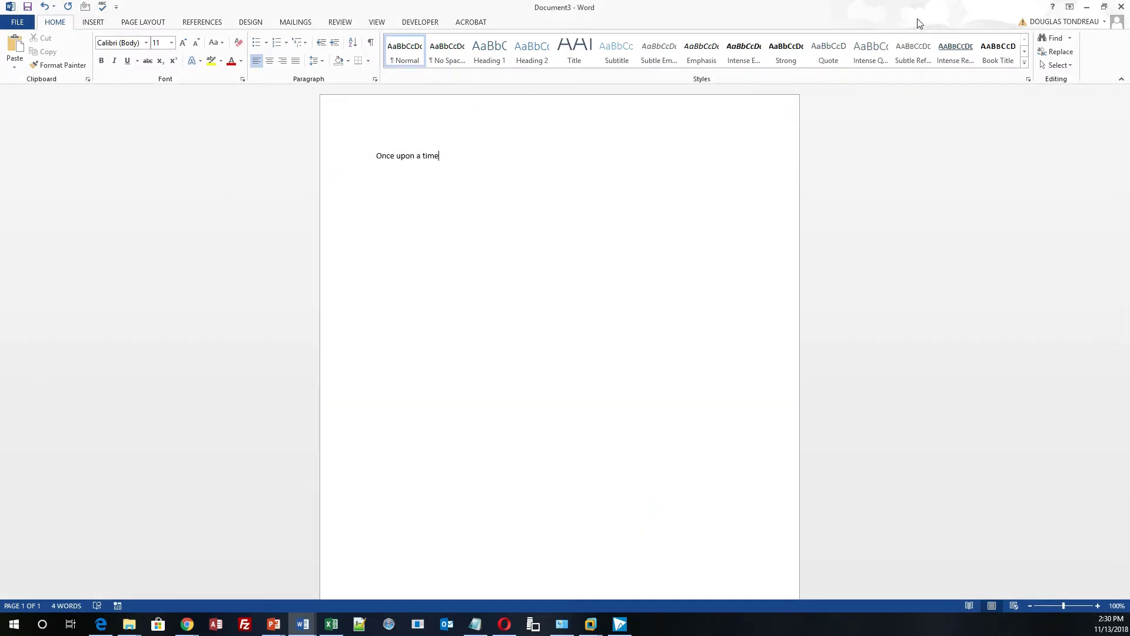
Reopen Word Options, view the Display page, then scroll through the Proofing settings.
click(17, 22)
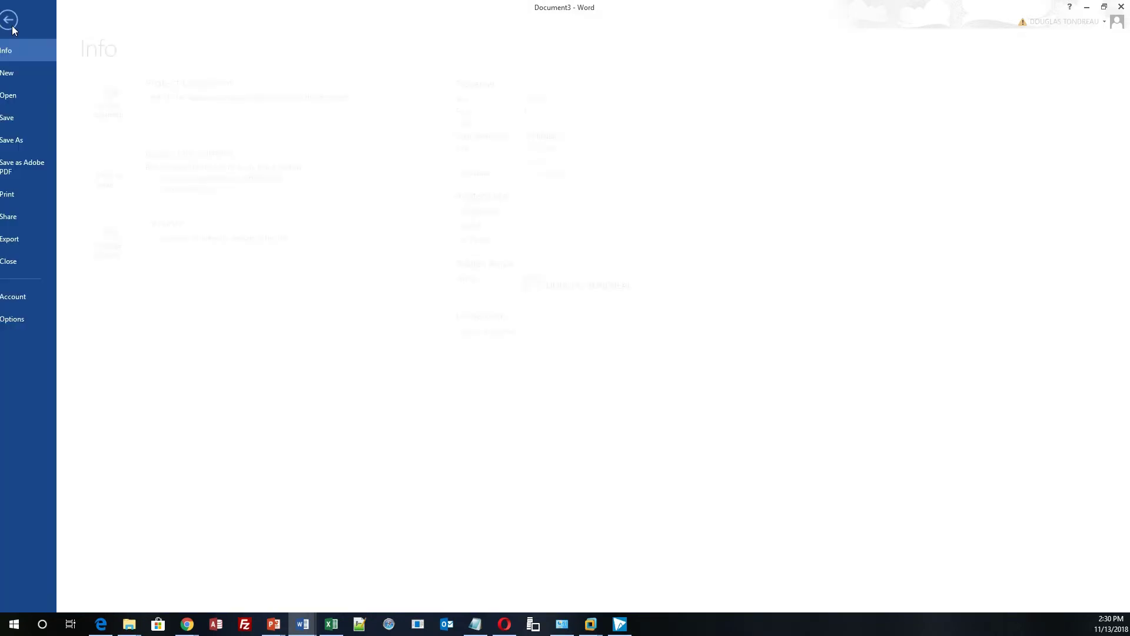
click(28, 323)
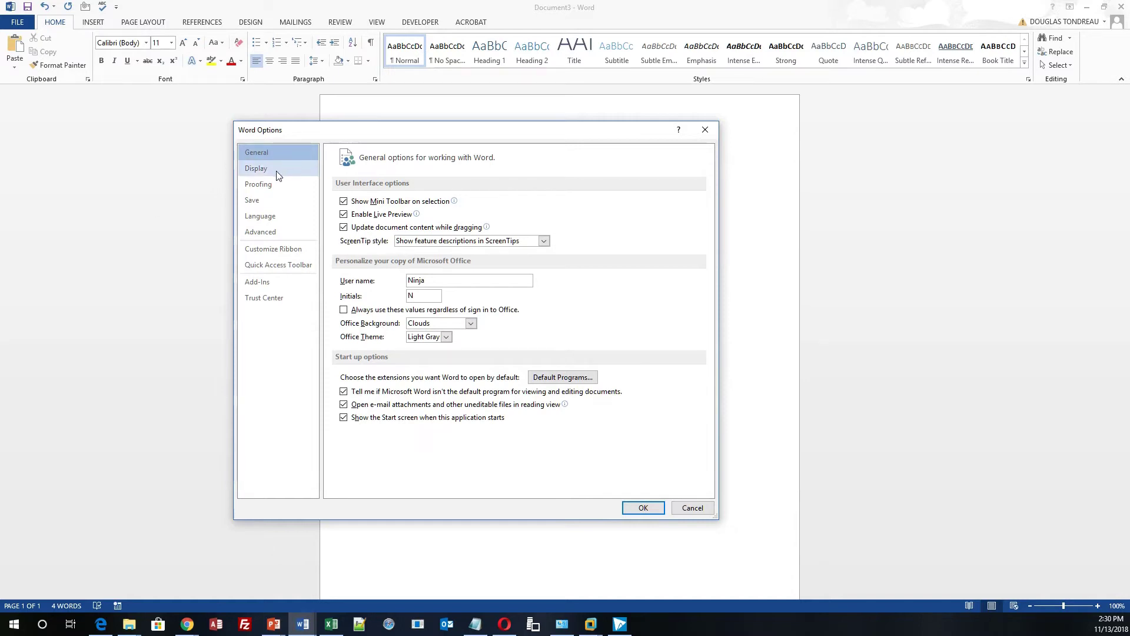
click(305, 165)
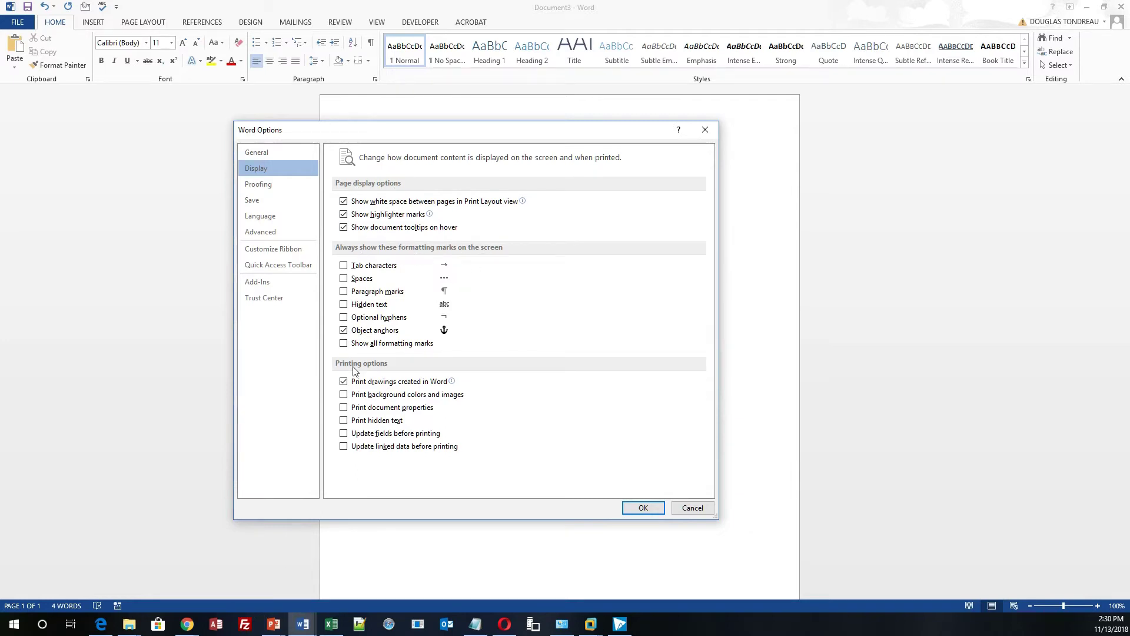
click(280, 182)
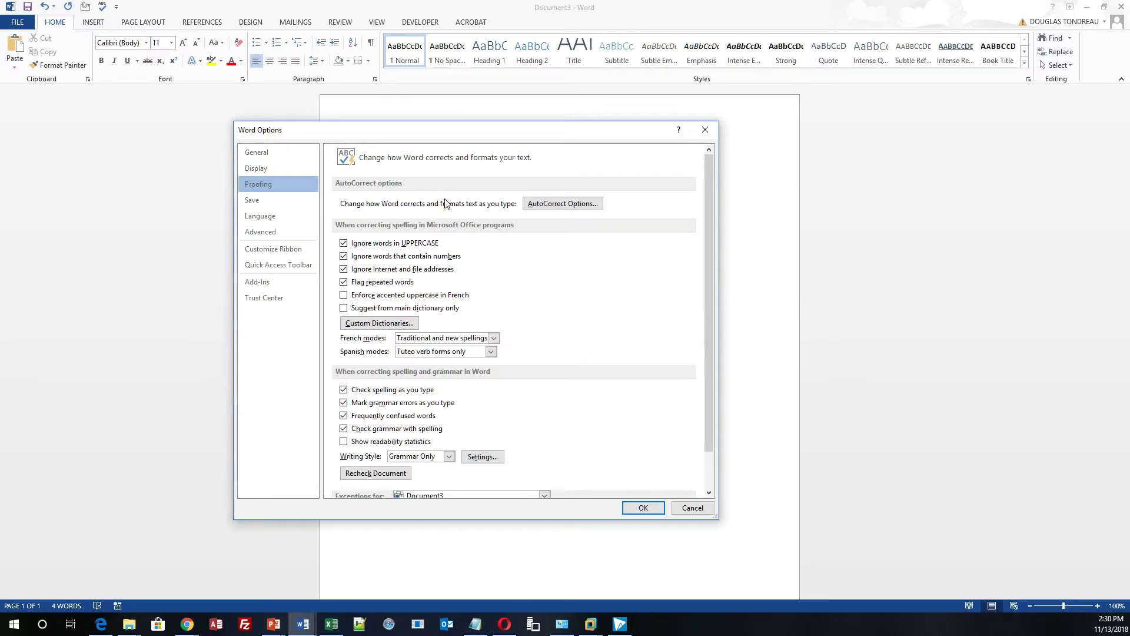
scroll(430, 279, down, 1)
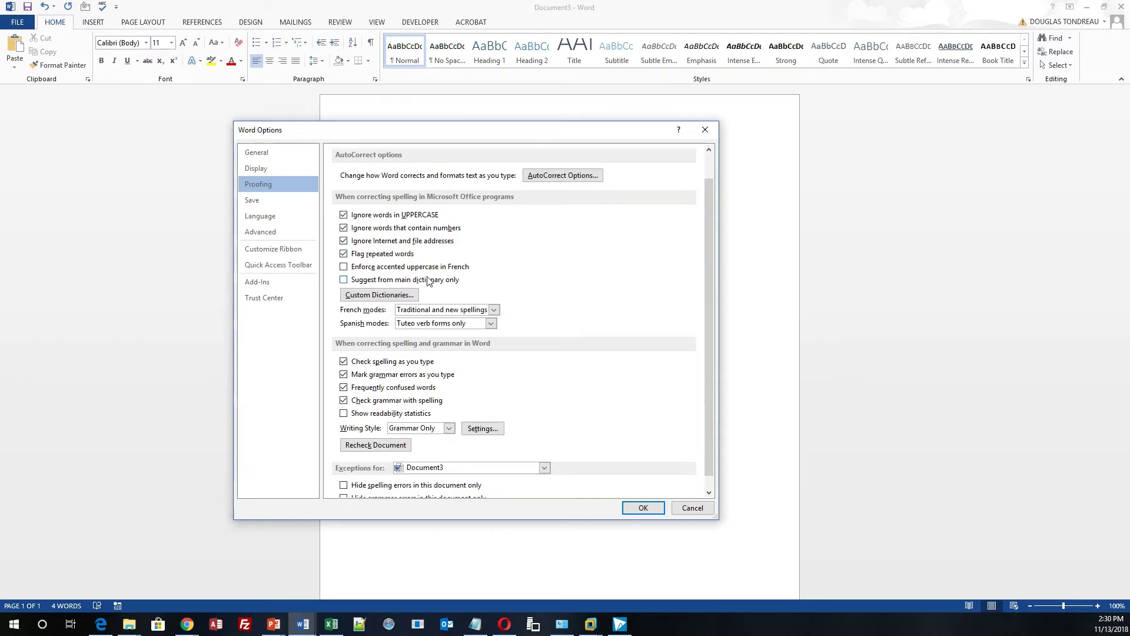
scroll(428, 281, down, 1)
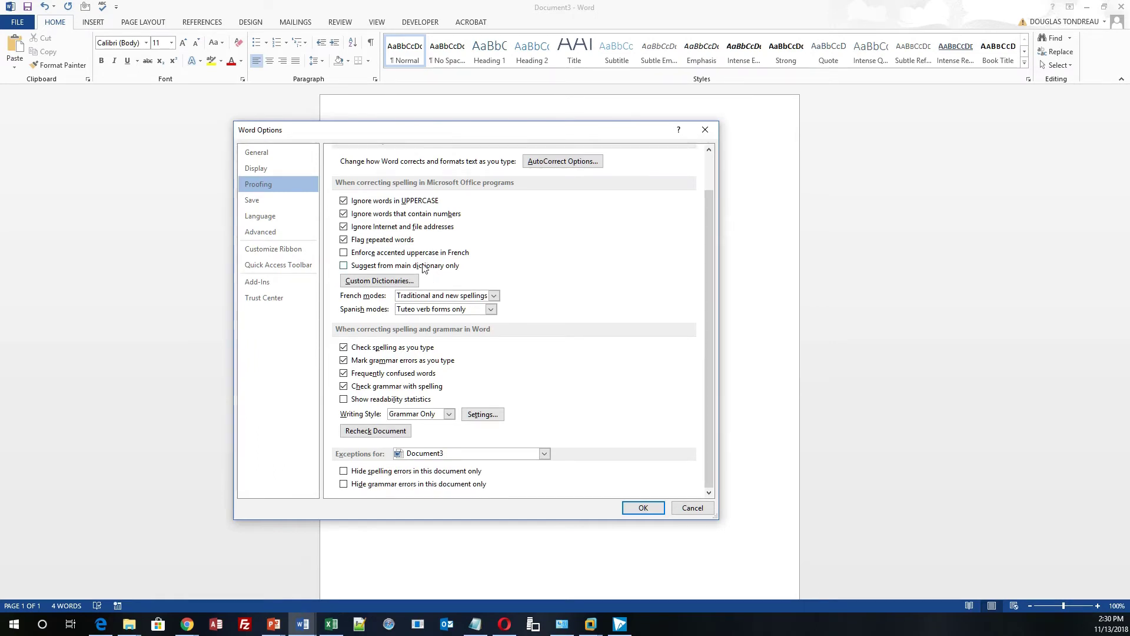
Look at the Save settings, then the Language page with English (United States) as default language.
click(250, 200)
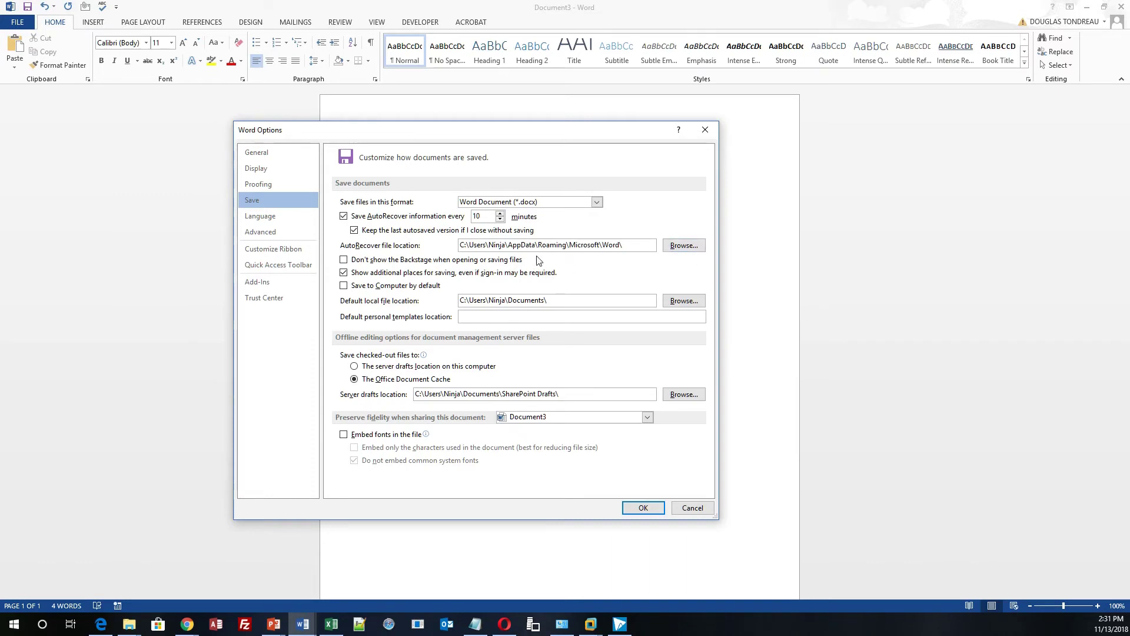
click(278, 216)
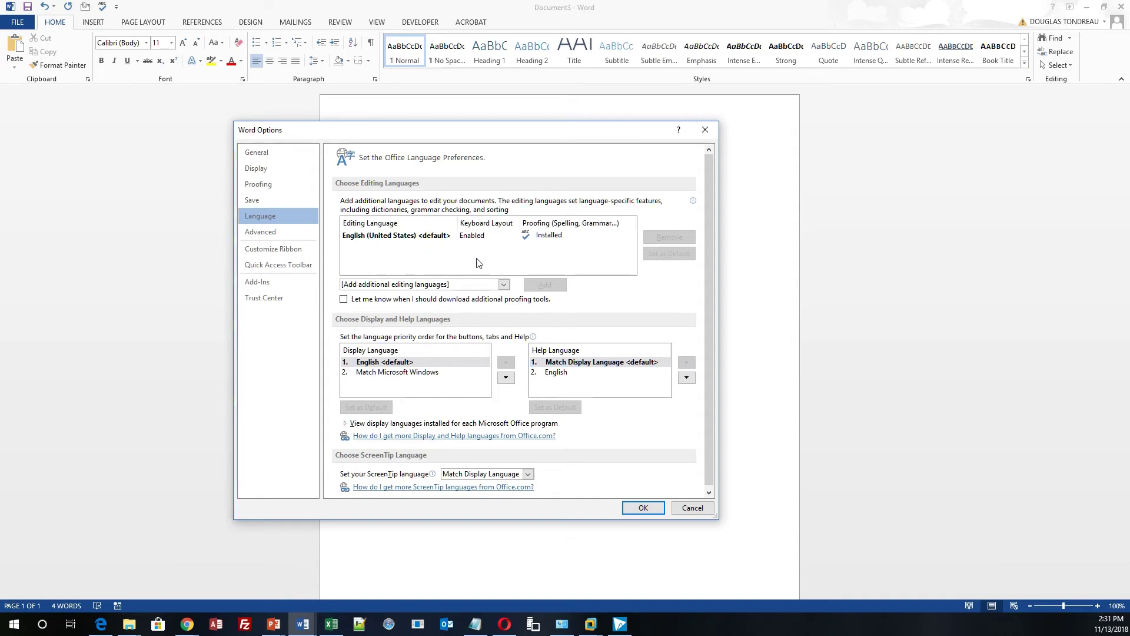
Scroll through the Advanced options, then view the Customize Ribbon and Quick Access Toolbar pages.
click(278, 235)
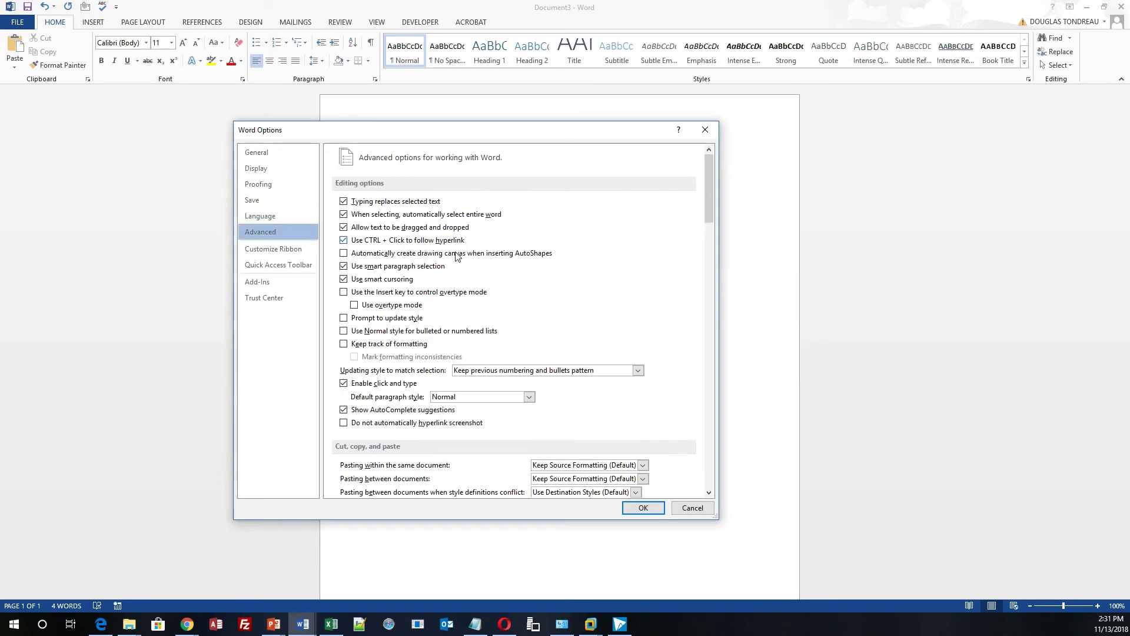
scroll(460, 264, down, 2)
scroll(399, 400, down, 1)
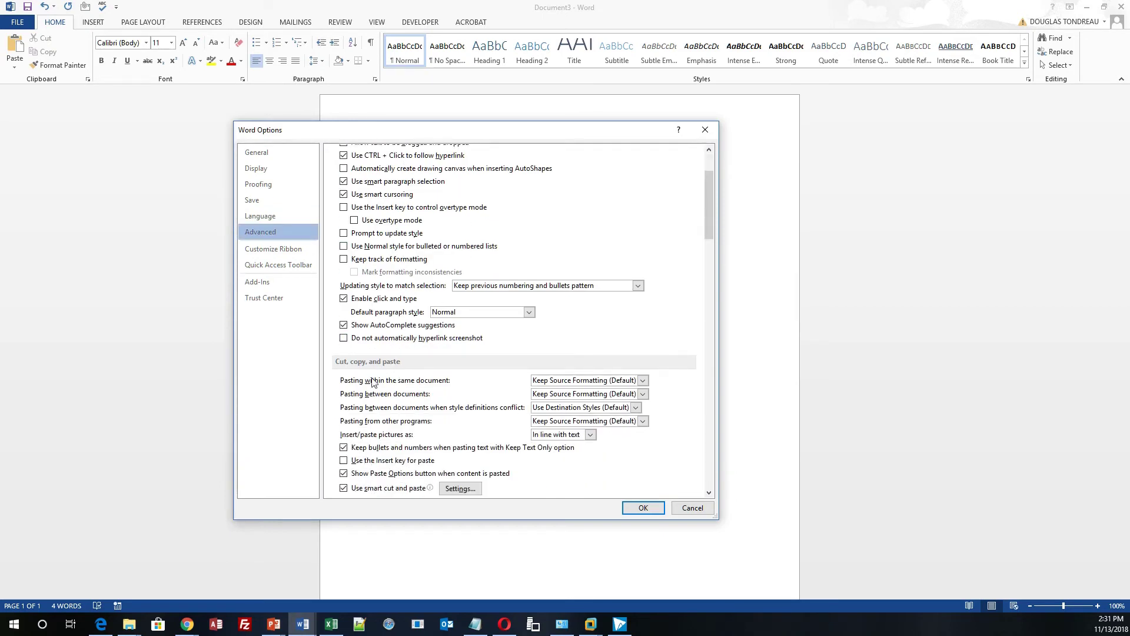
click(283, 249)
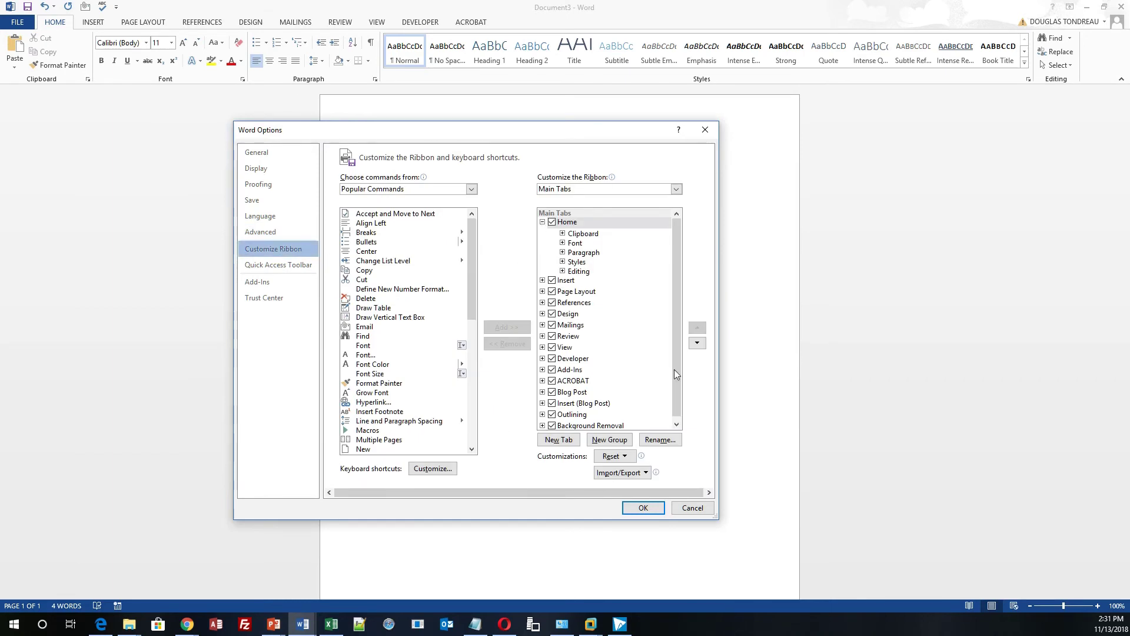
click(279, 266)
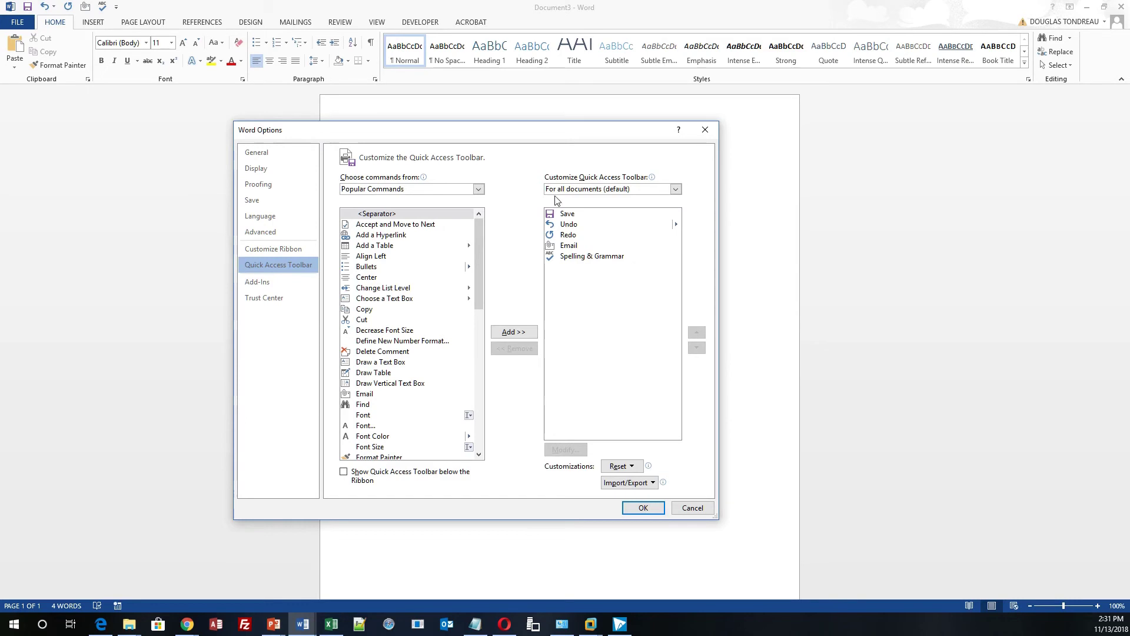
From the Add-Ins page, open the COM Add-ins manager, tick Grammarly and confirm.
click(259, 282)
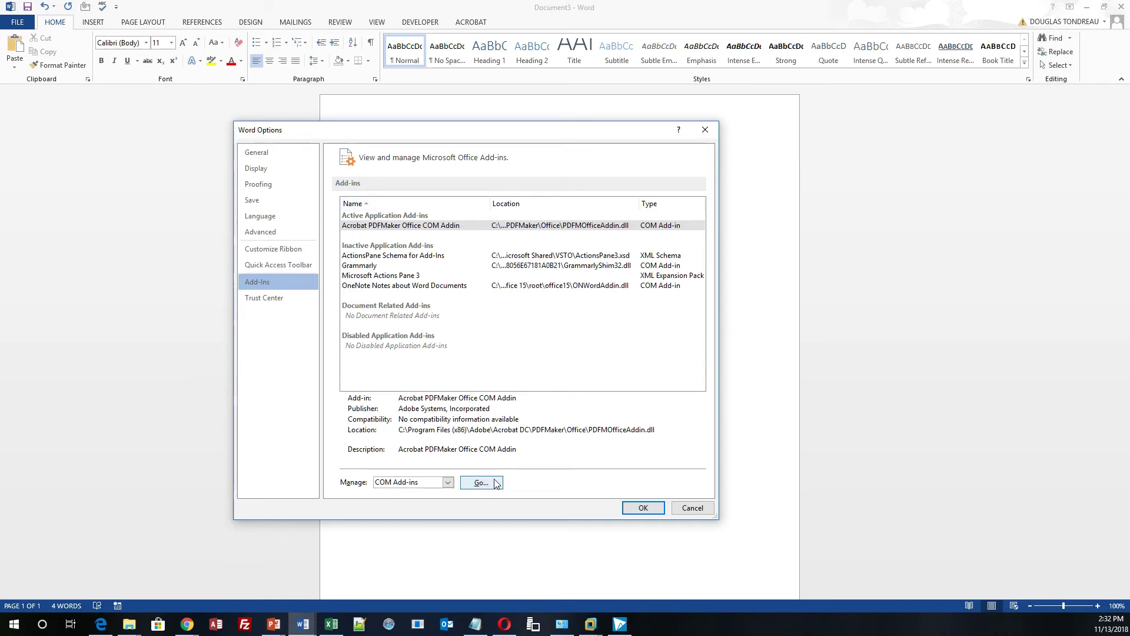
click(439, 483)
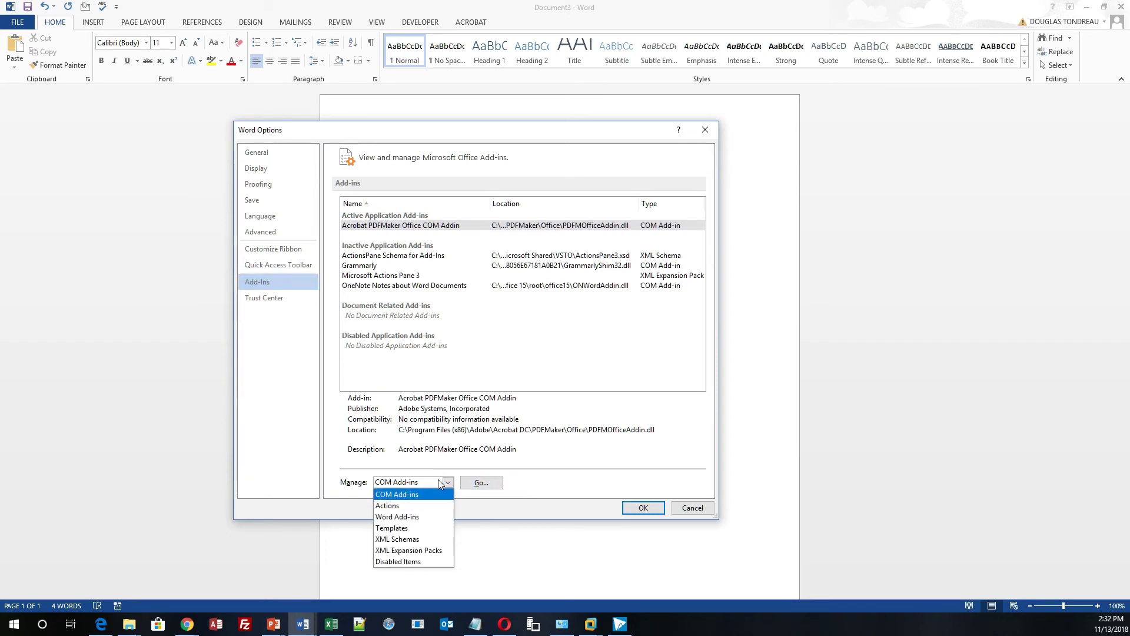
click(438, 481)
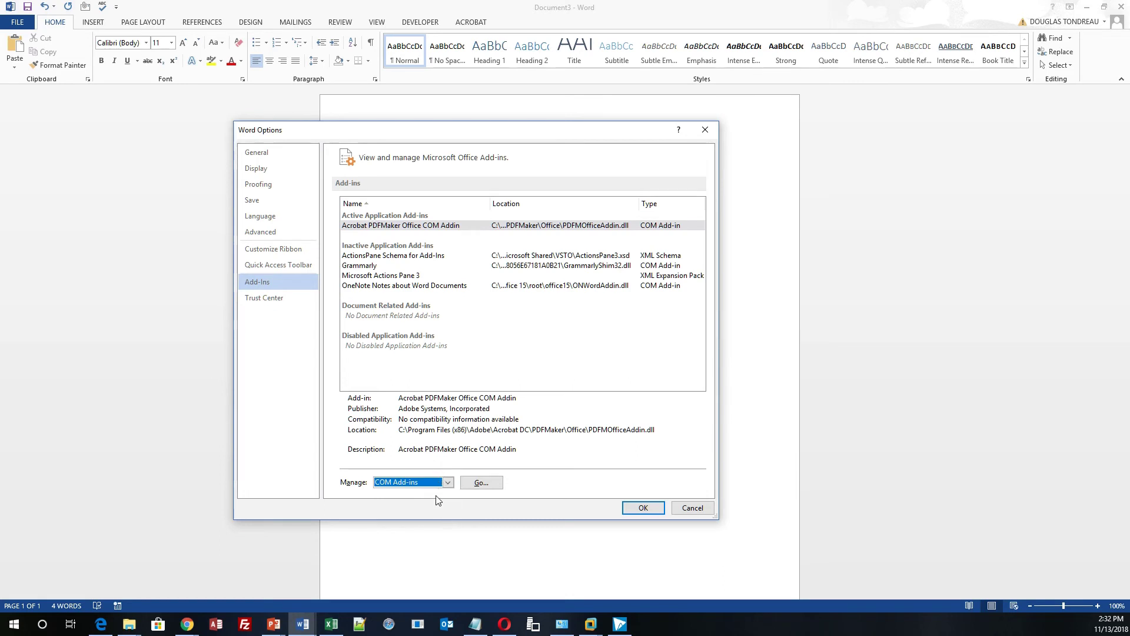
click(440, 486)
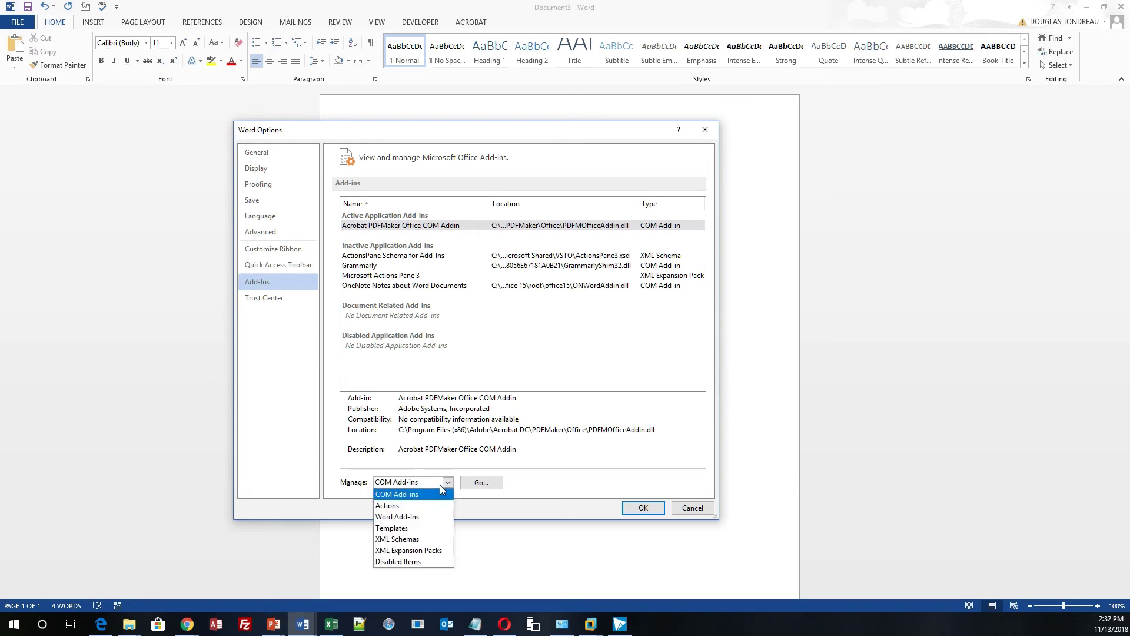
click(441, 485)
click(478, 484)
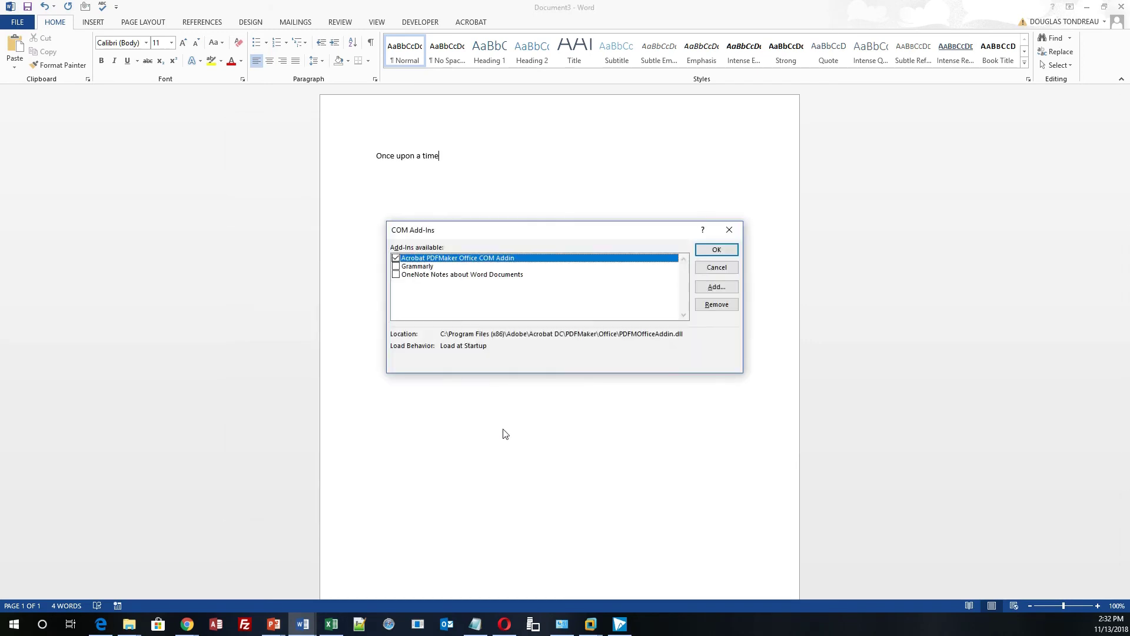
click(397, 267)
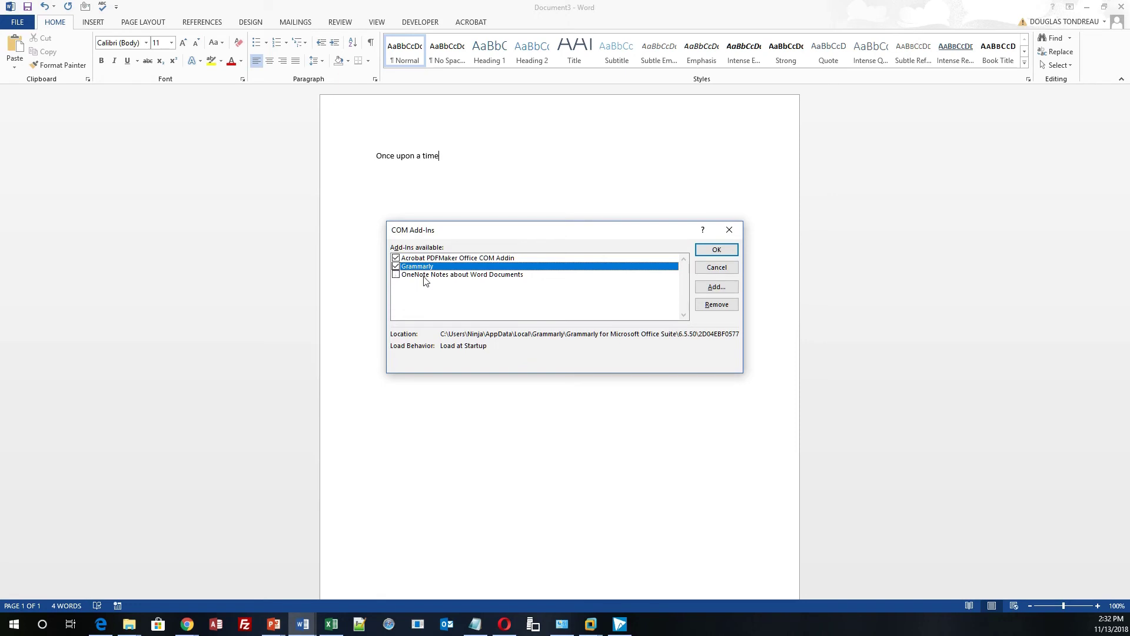
click(717, 249)
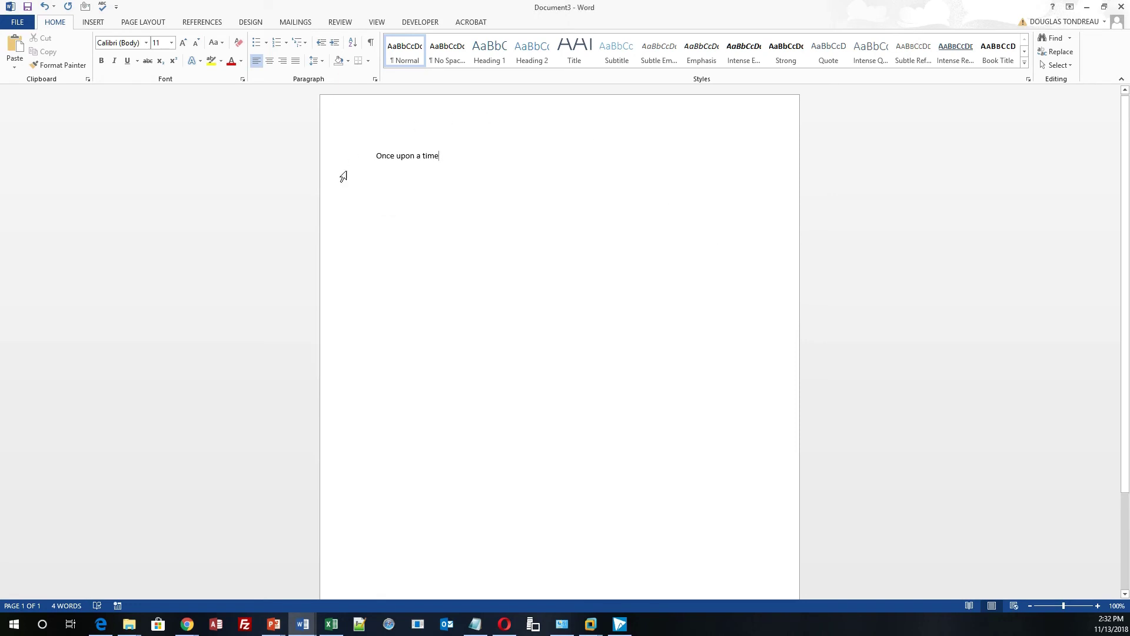
click(17, 22)
click(39, 303)
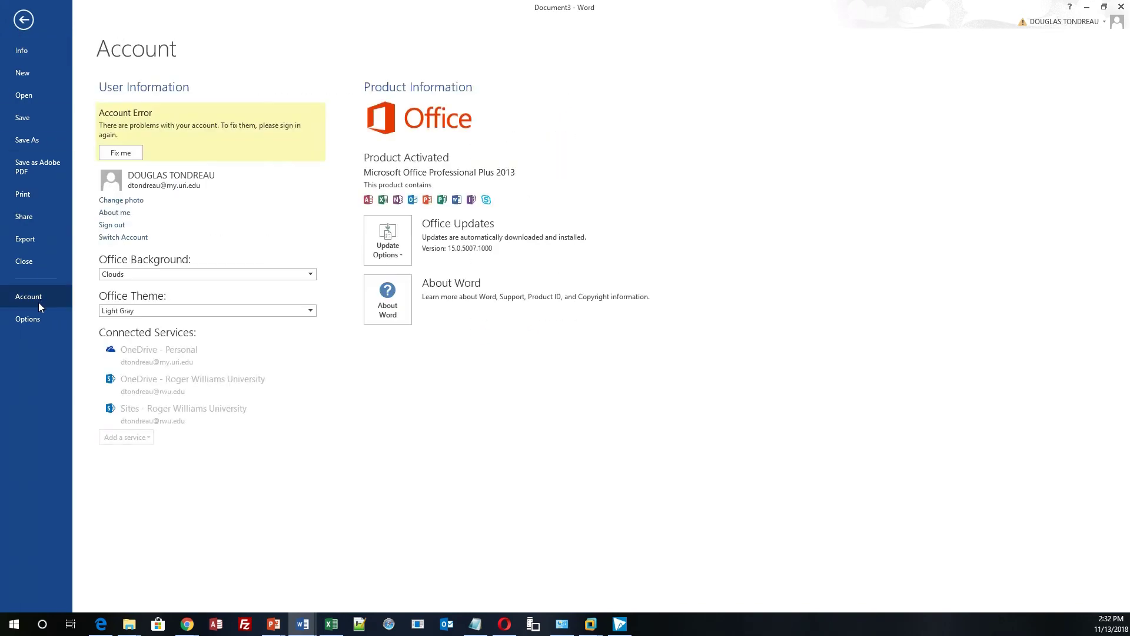
click(38, 317)
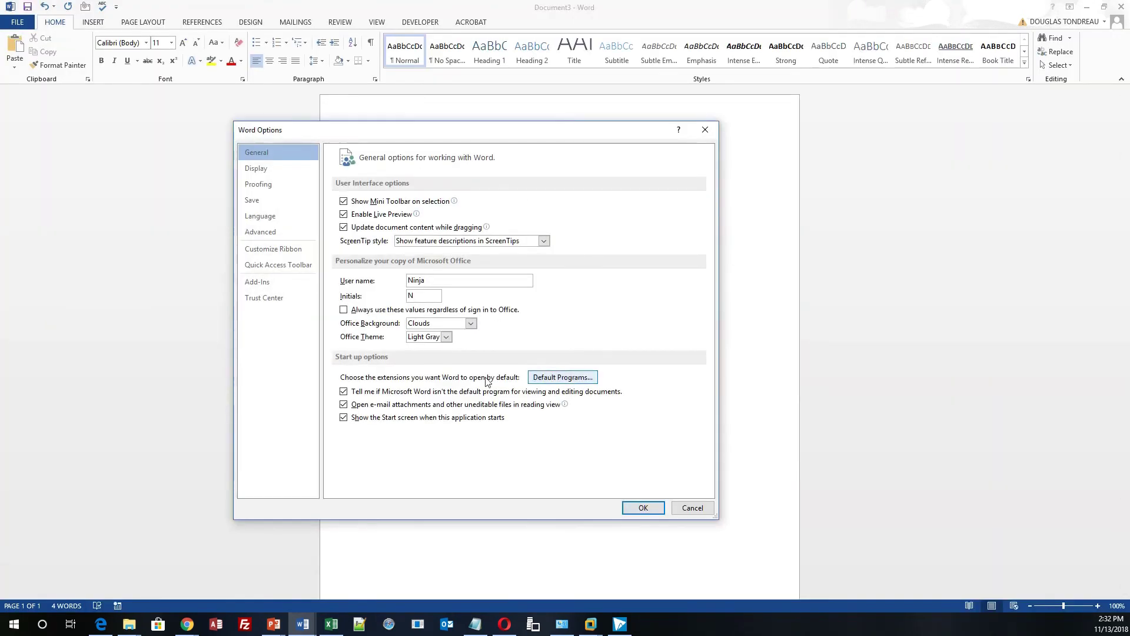
click(258, 282)
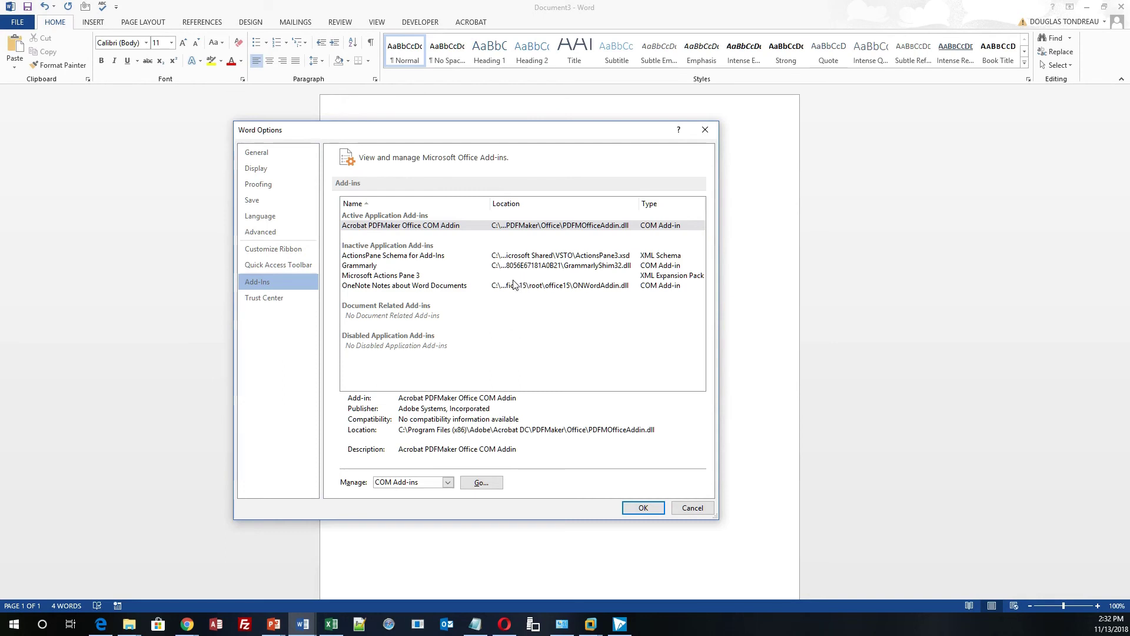
click(280, 294)
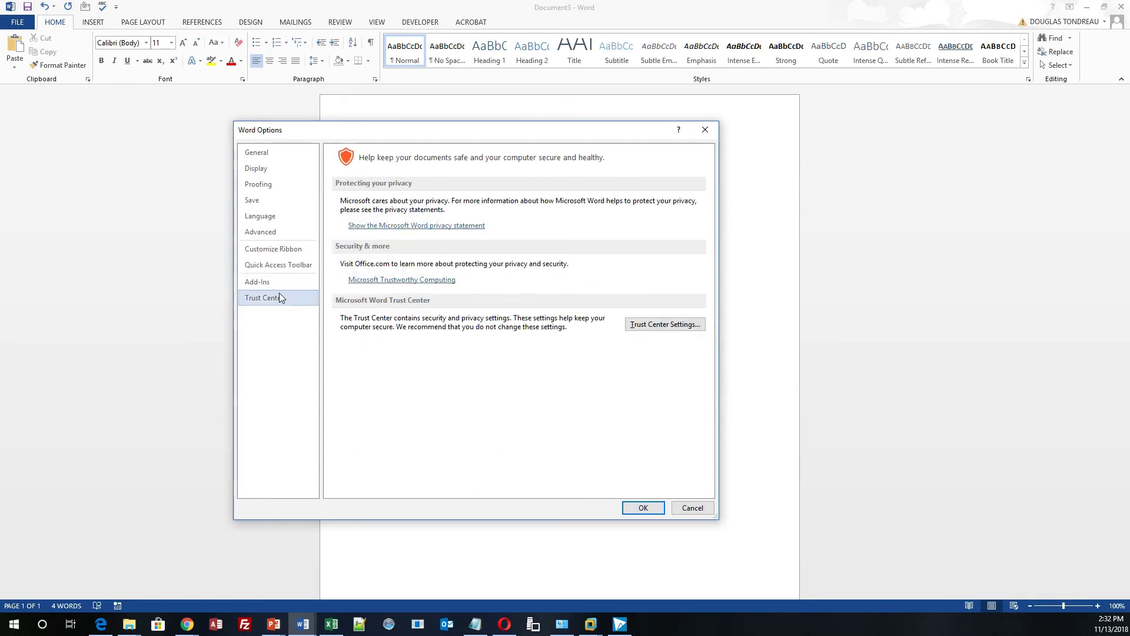
click(671, 325)
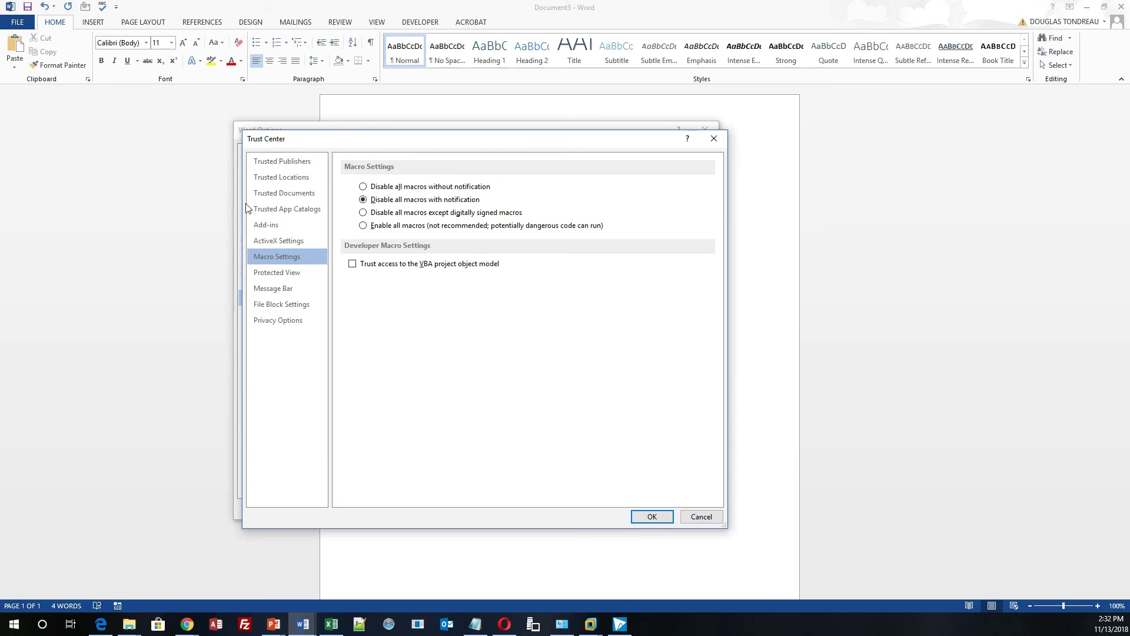
drag(349, 146, 494, 139)
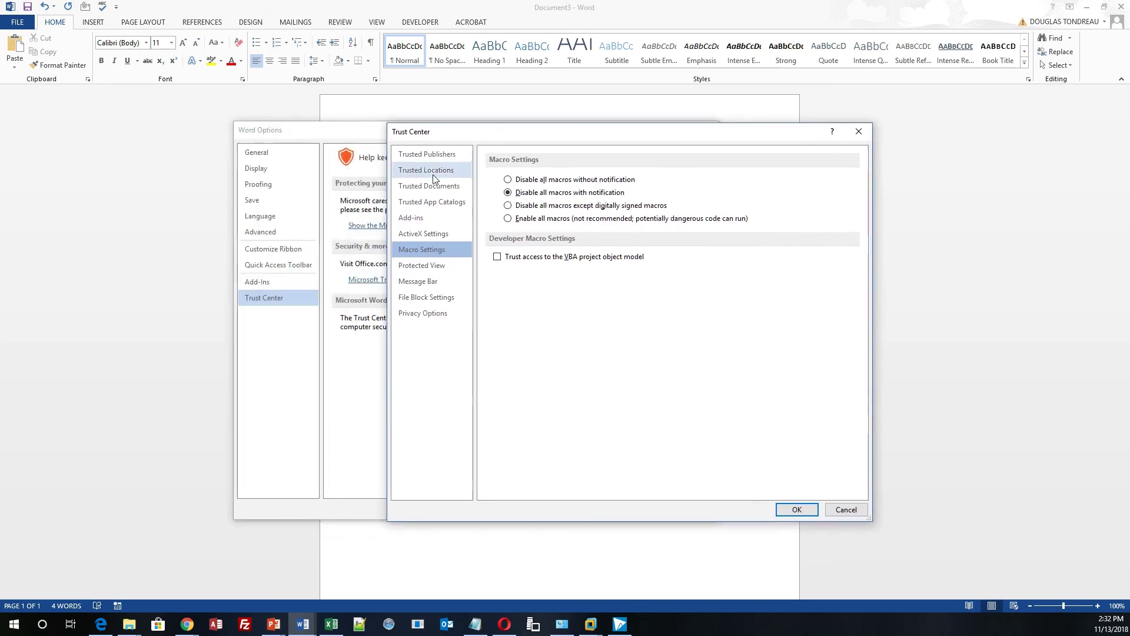
click(423, 313)
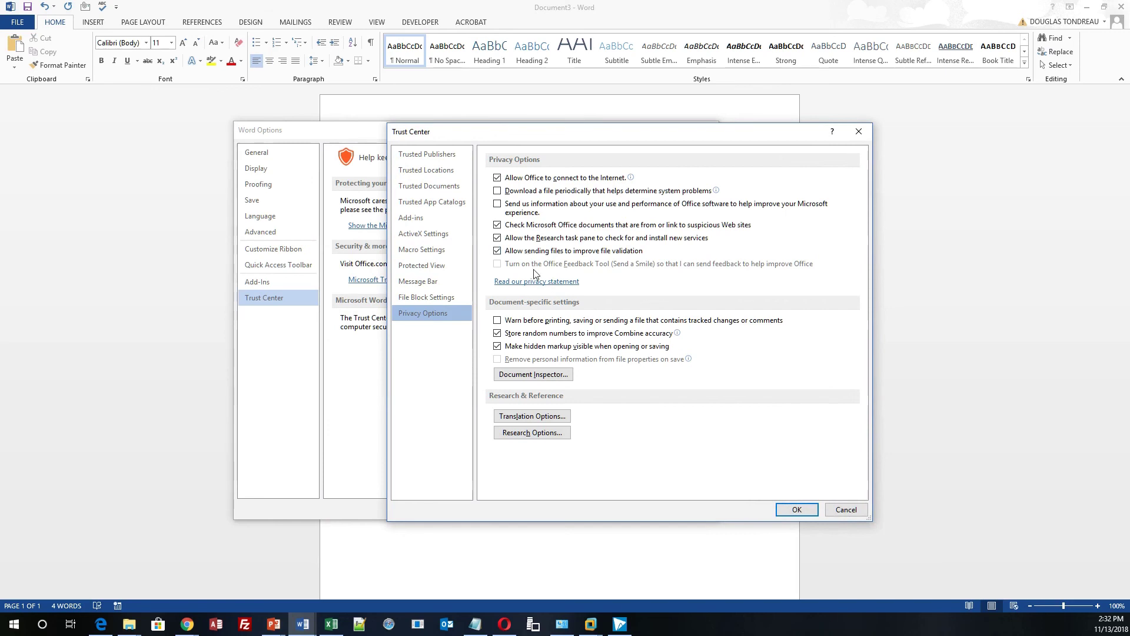
click(444, 297)
click(438, 269)
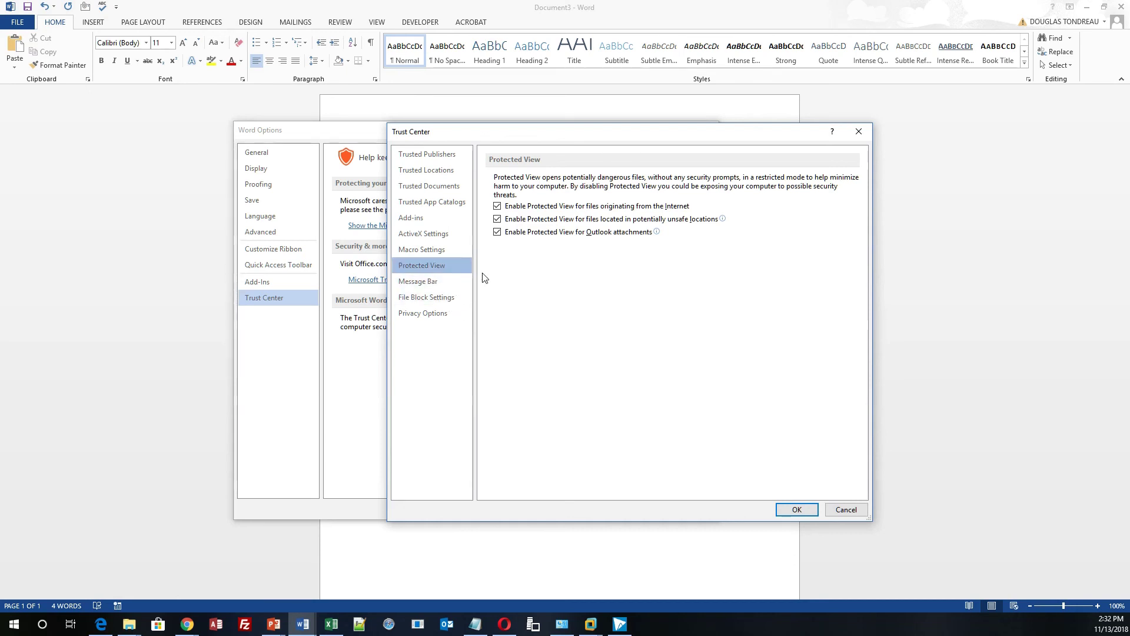
click(846, 509)
click(693, 508)
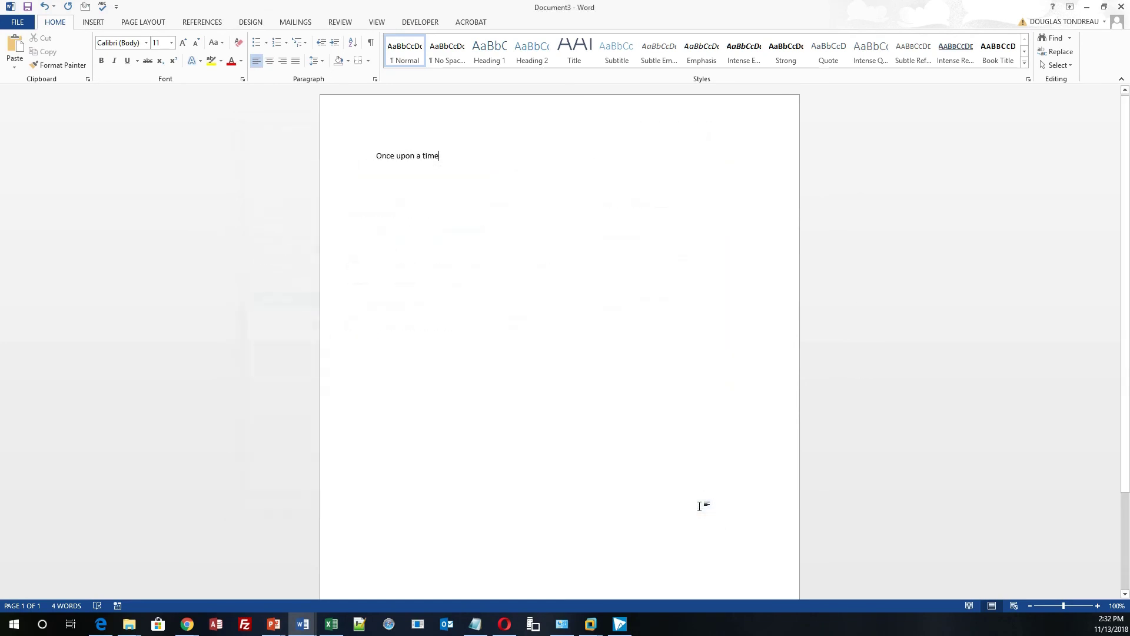